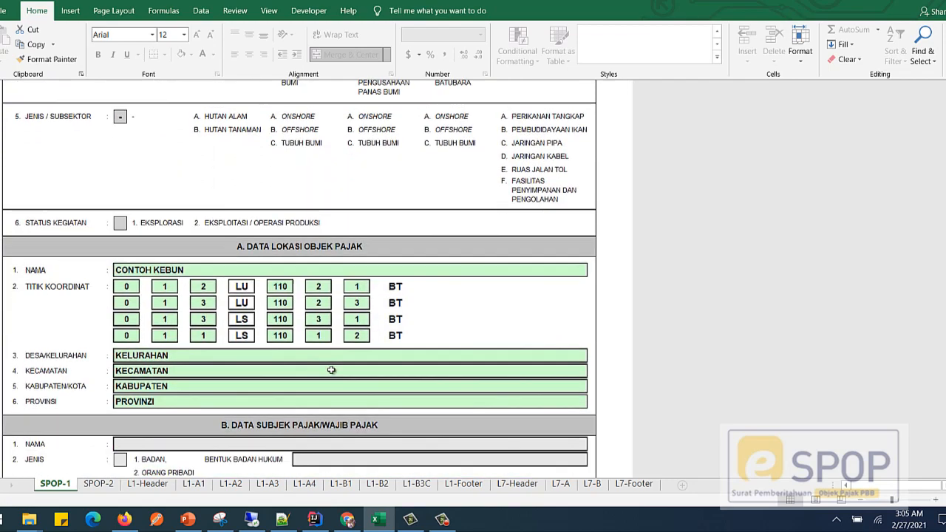
scroll(331, 369, "down", 1)
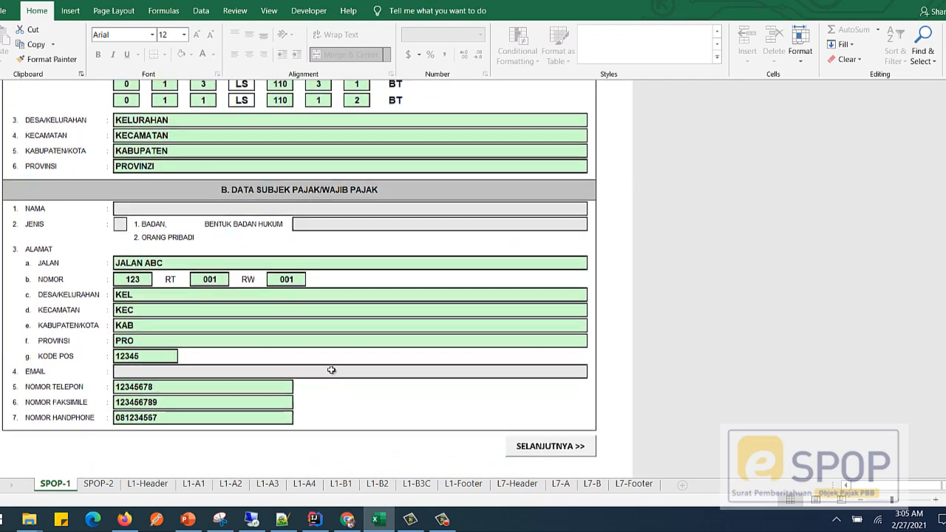
Step: Review the SPOP-1 form from the NOP and NPWP fields through the tax object location and taxpayer address data
scroll(311, 357, "up", 1)
scroll(310, 358, "up", 12)
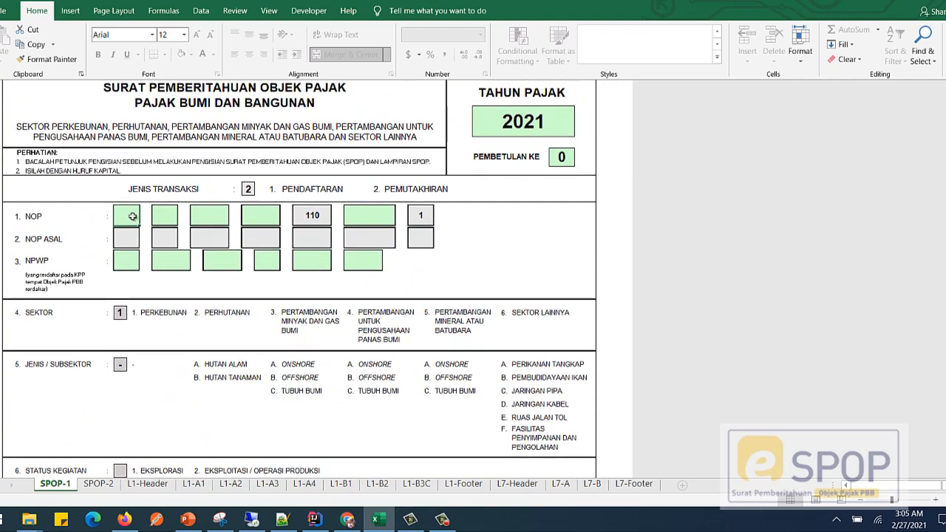
scroll(277, 359, "down", 3)
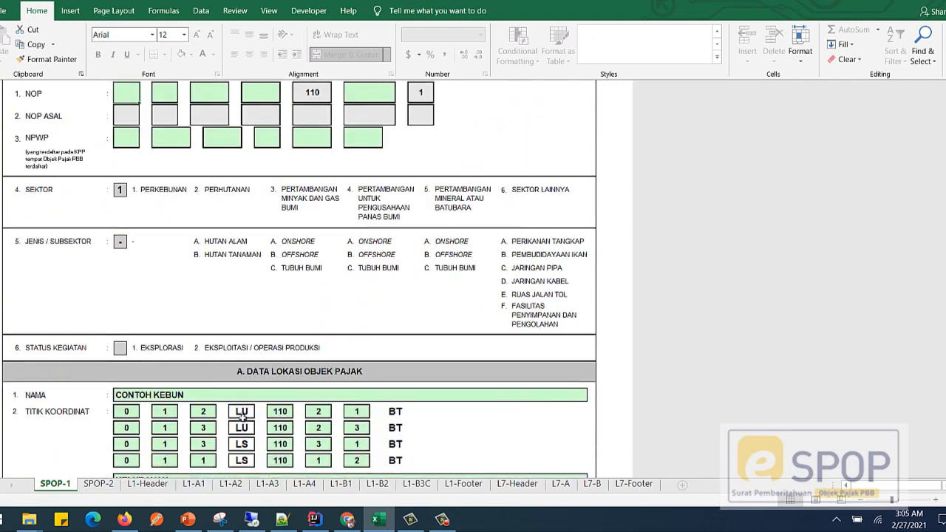
scroll(303, 406, "down", 3)
scroll(377, 409, "down", 3)
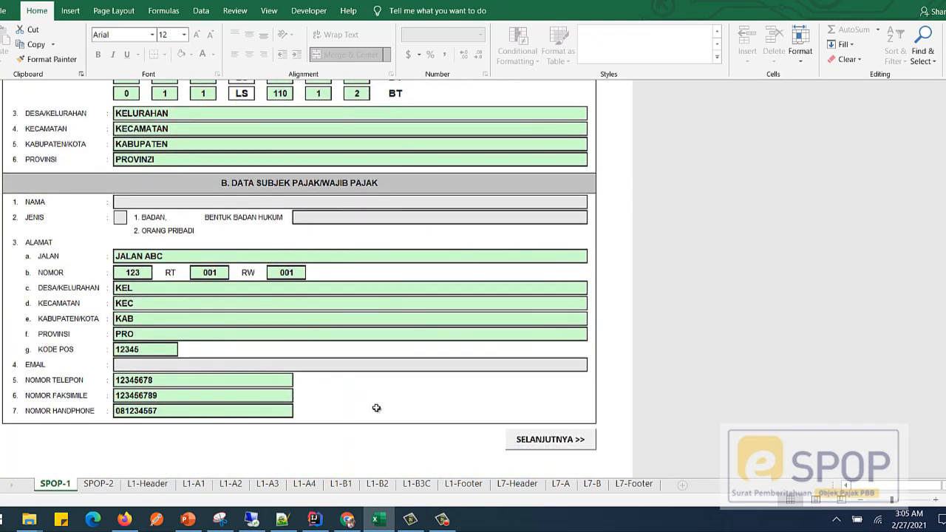
Step: Go through the SPOP-2, L1-Header and L1-A1 to L1-A4 sheets to review the form's attachments
left_click(551, 440)
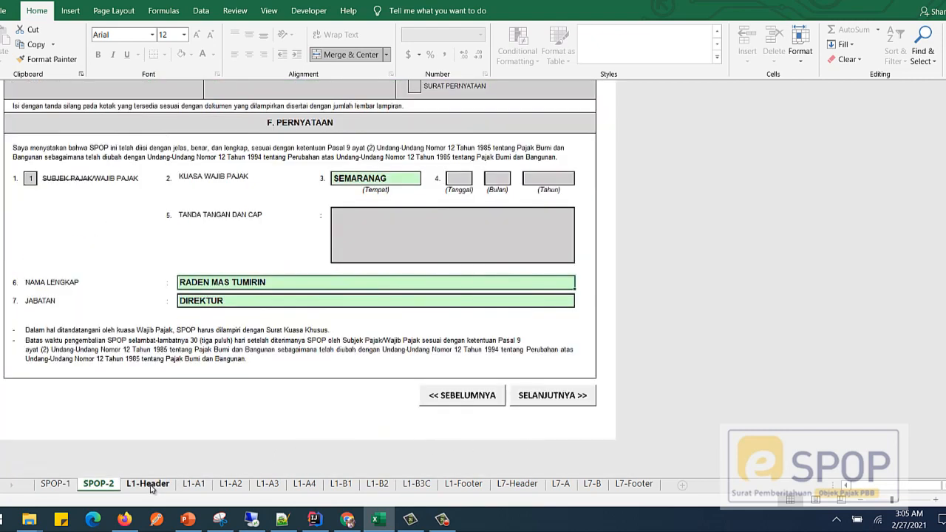
left_click(554, 399)
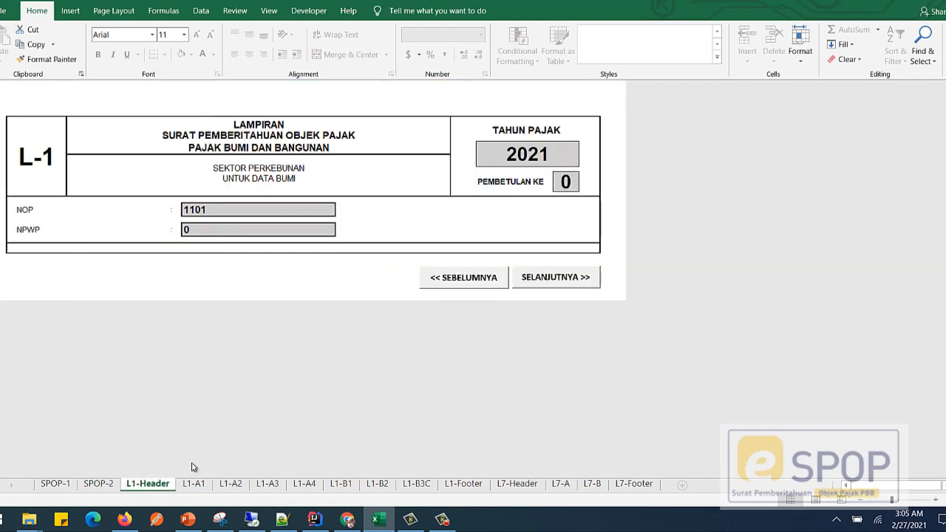
left_click(545, 278)
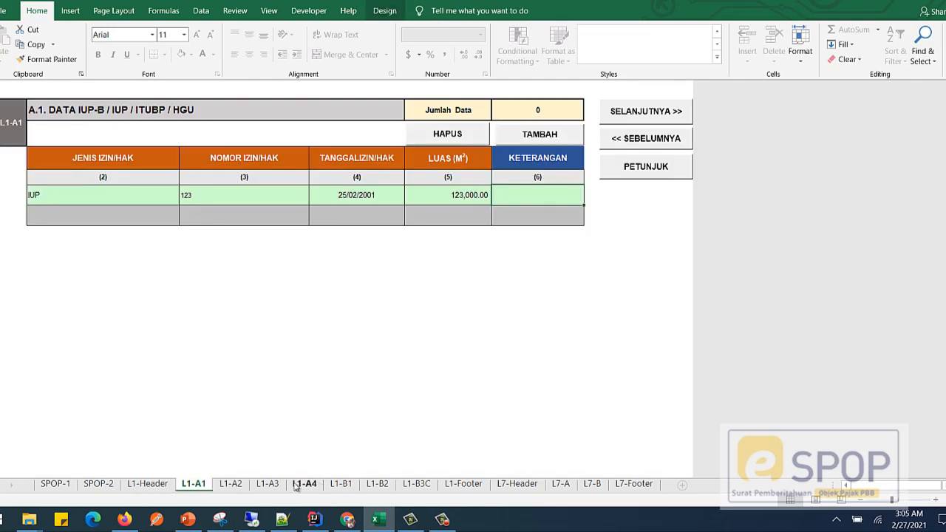
left_click(235, 485)
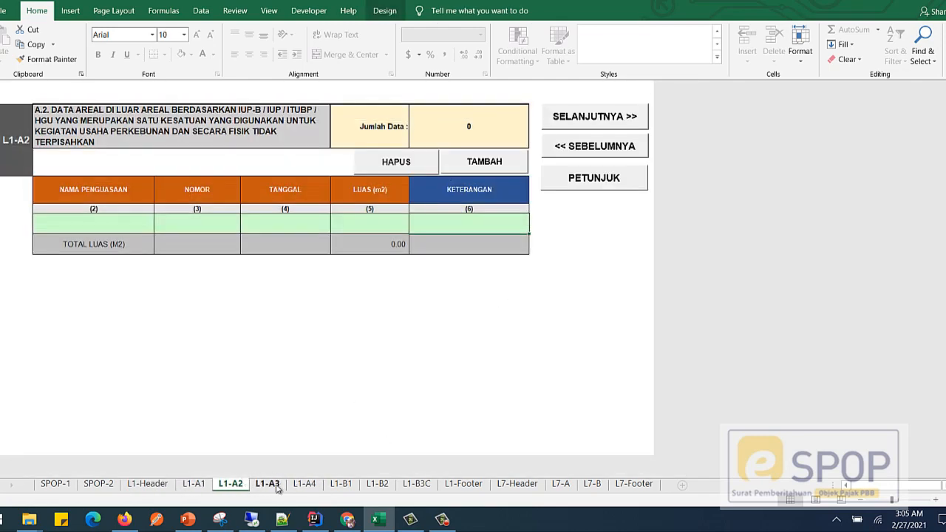
left_click(269, 485)
left_click(306, 485)
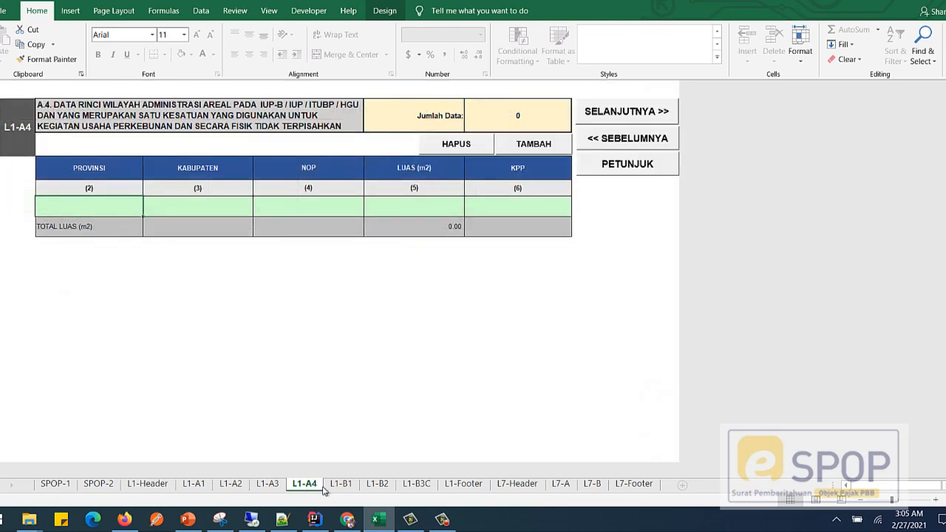
Step: Generate the XML file from the L7-Footer sheet and dismiss the message
left_click(633, 490)
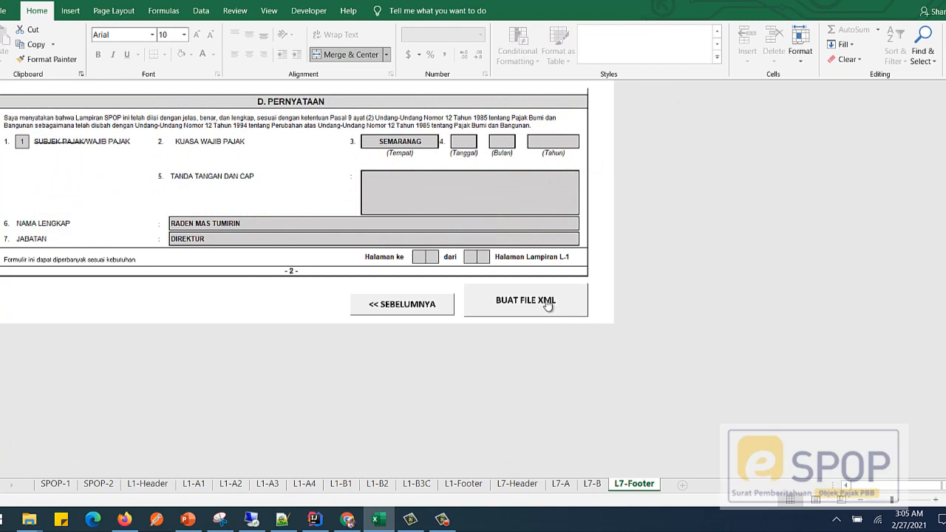
left_click(548, 305)
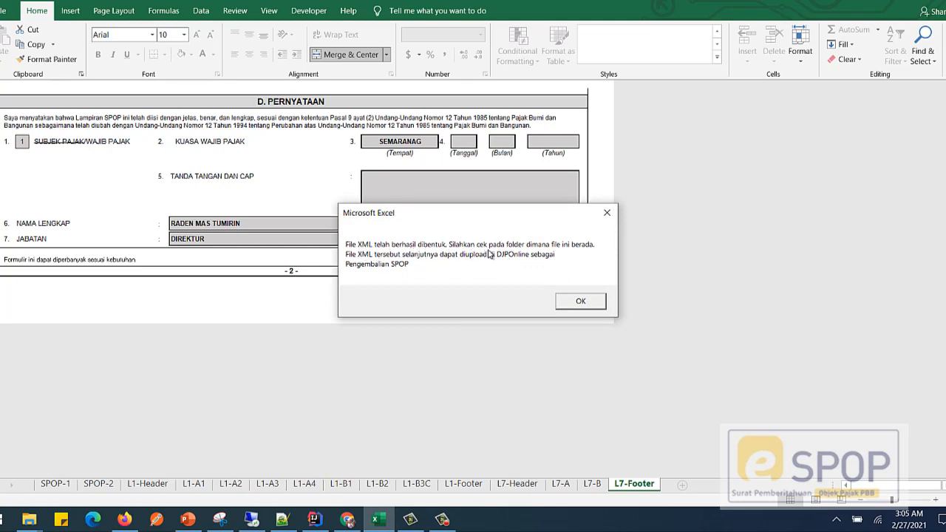
left_click(574, 303)
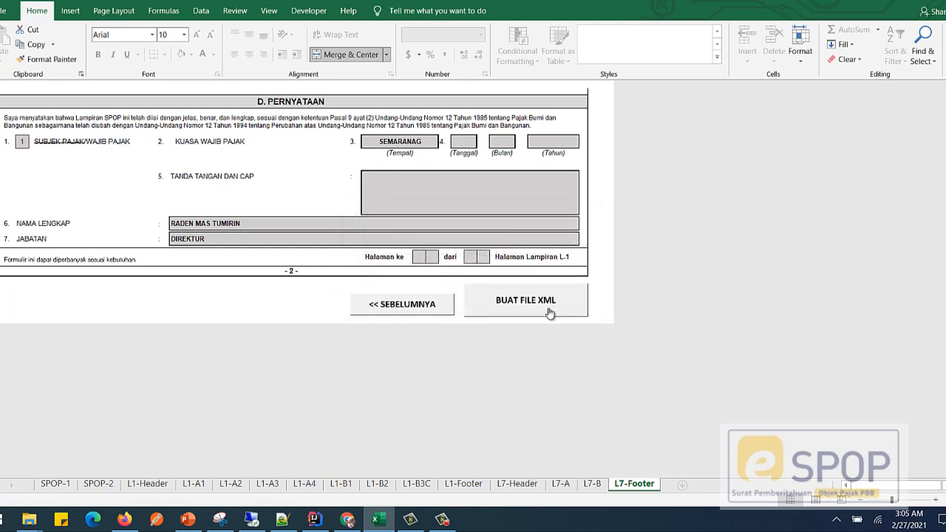
Step: Permanently delete the older XML file, modified at 2:55 AM, from the SPOP PBB P5L folder
mouse_move(24, 521)
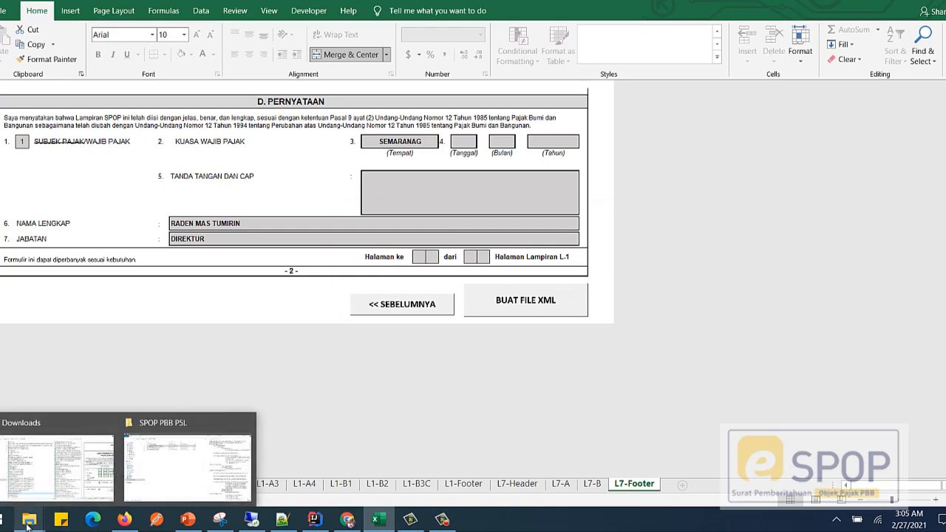
left_click(159, 477)
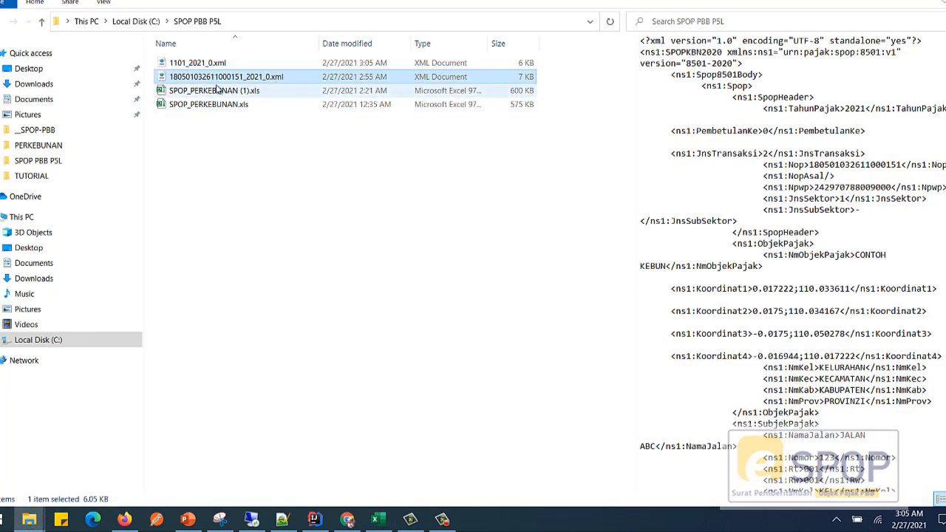
left_click(207, 65)
left_click(227, 78)
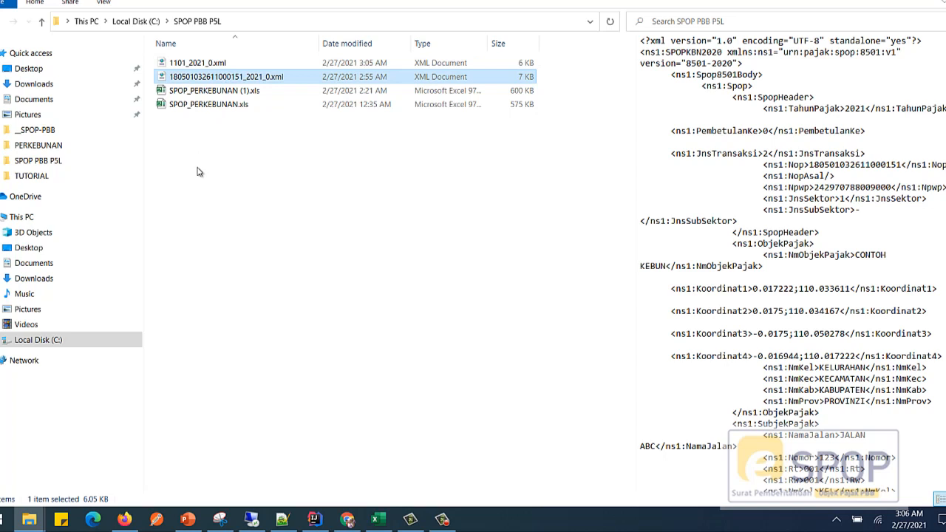
key("shift+Delete")
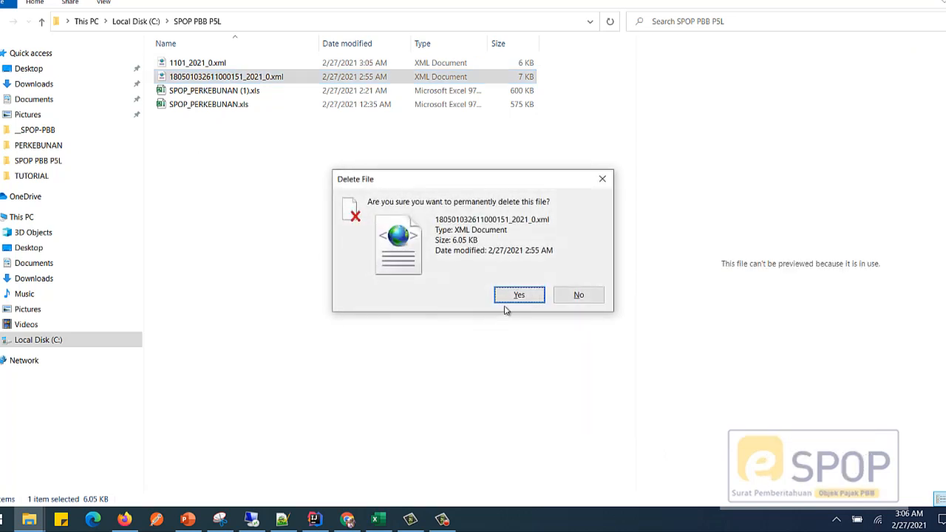
left_click(507, 298)
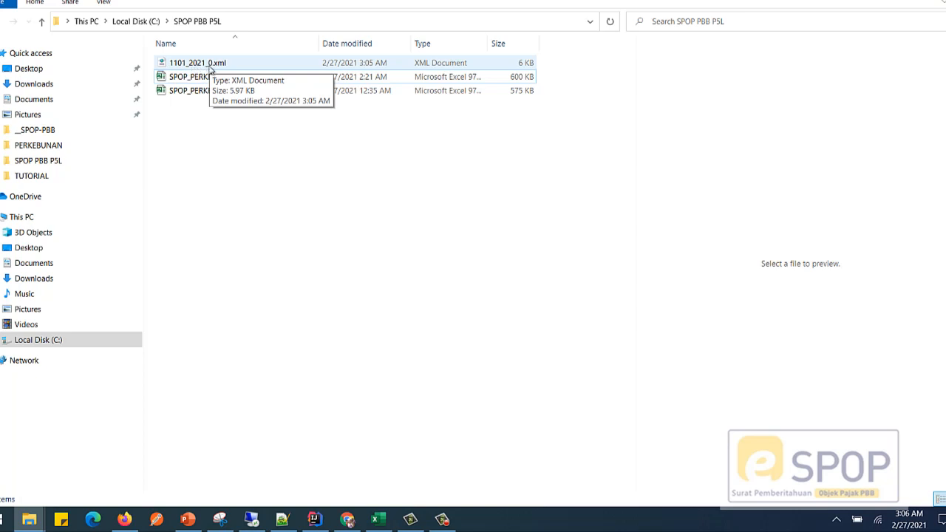
Step: Preview 1101_2021_0.xml in the SPOP PBB P5L folder and compare its name with the NOP fields on the SPOP-1 sheet
left_click(201, 69)
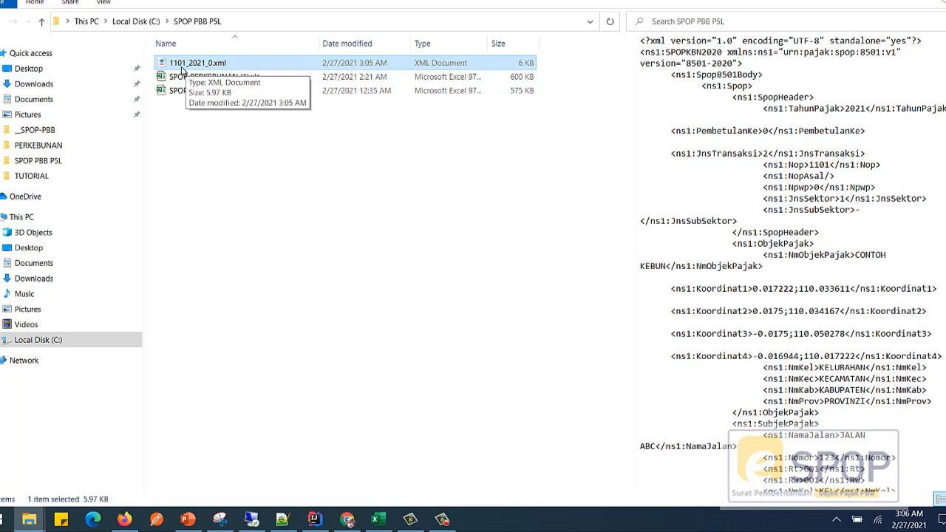
left_click(376, 519)
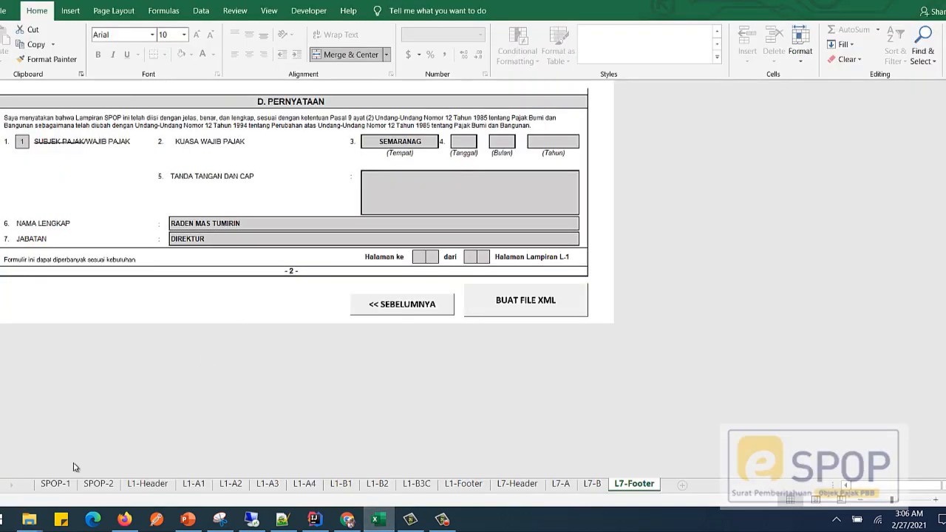
left_click(55, 483)
scroll(318, 204, "up", 4)
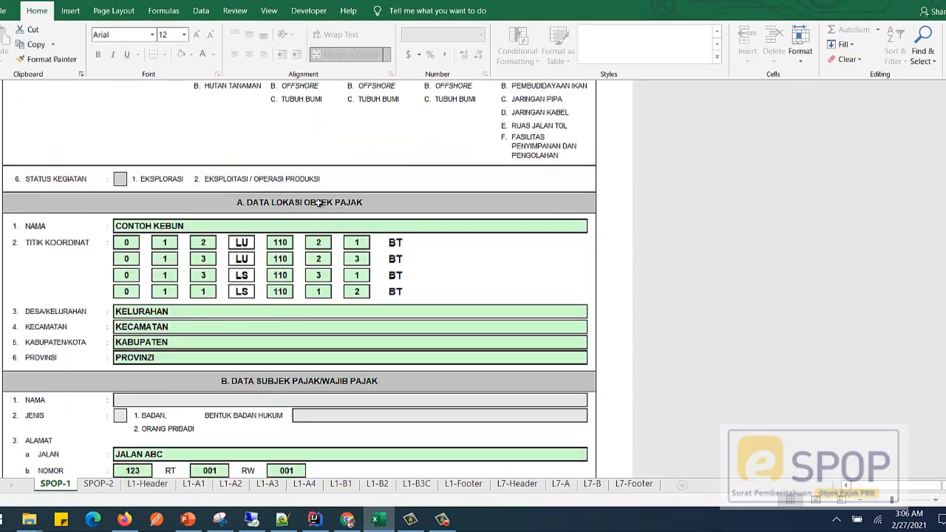
scroll(318, 204, "up", 8)
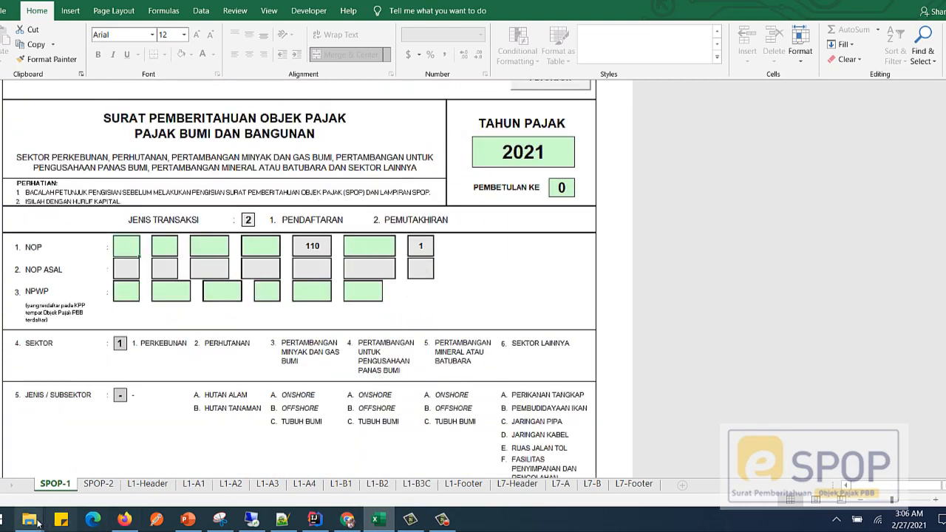
mouse_move(32, 524)
left_click(185, 462)
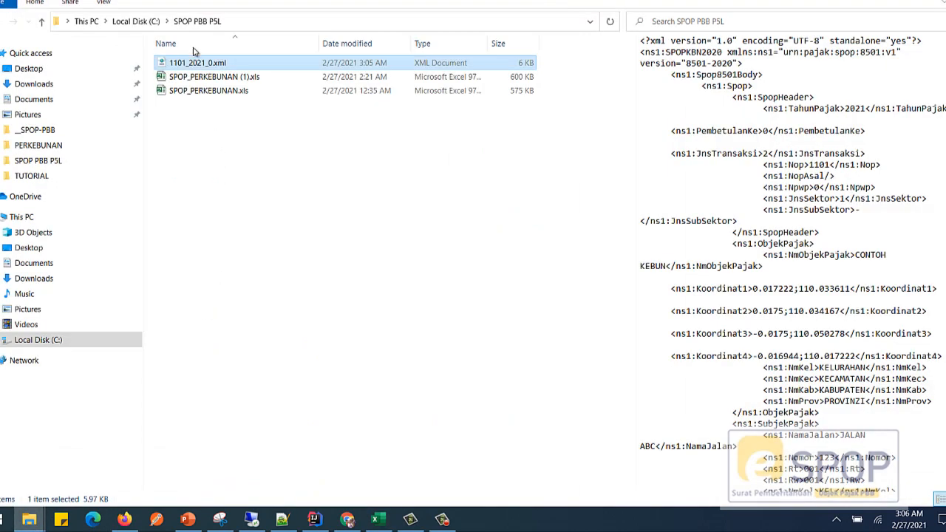
left_click(259, 155)
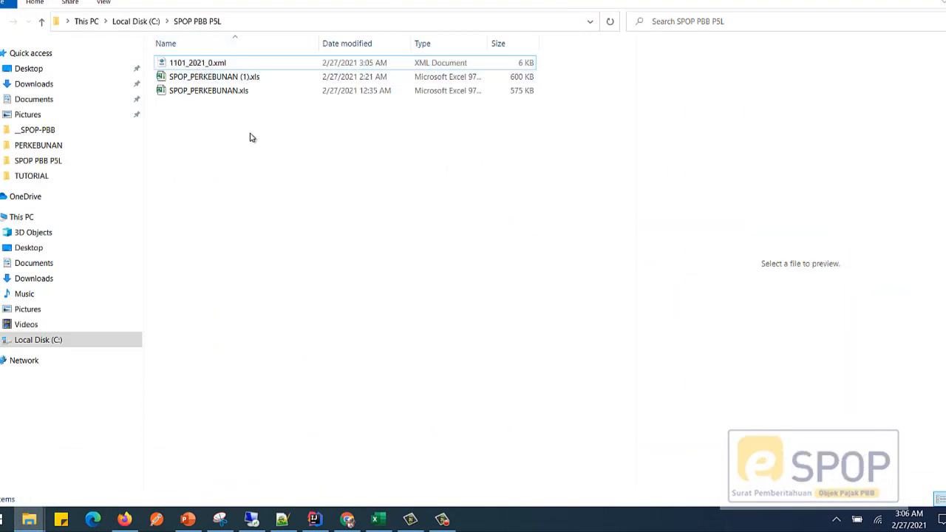
left_click(193, 67)
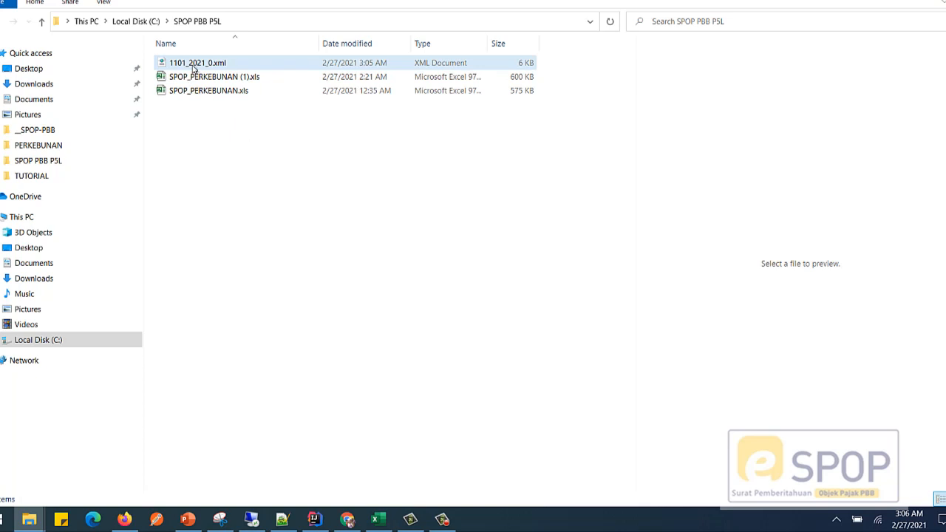
left_click(194, 65)
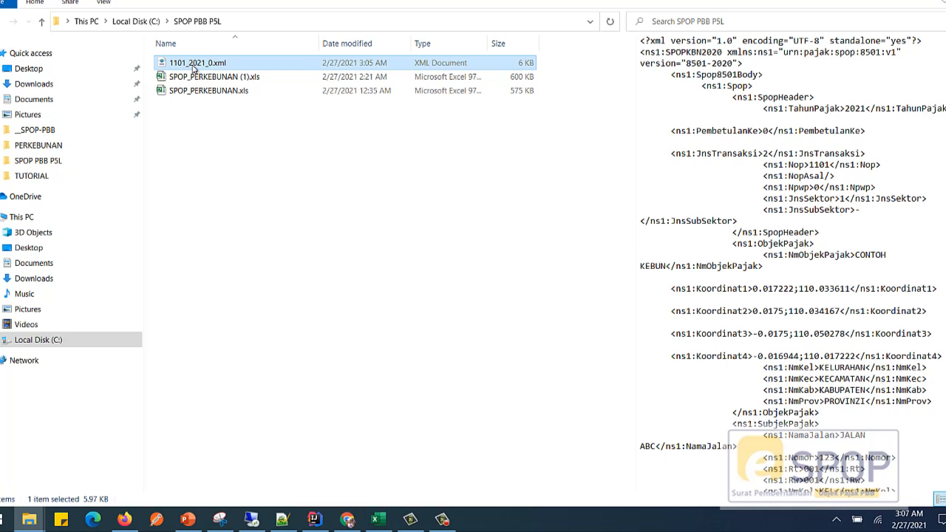
left_click(378, 520)
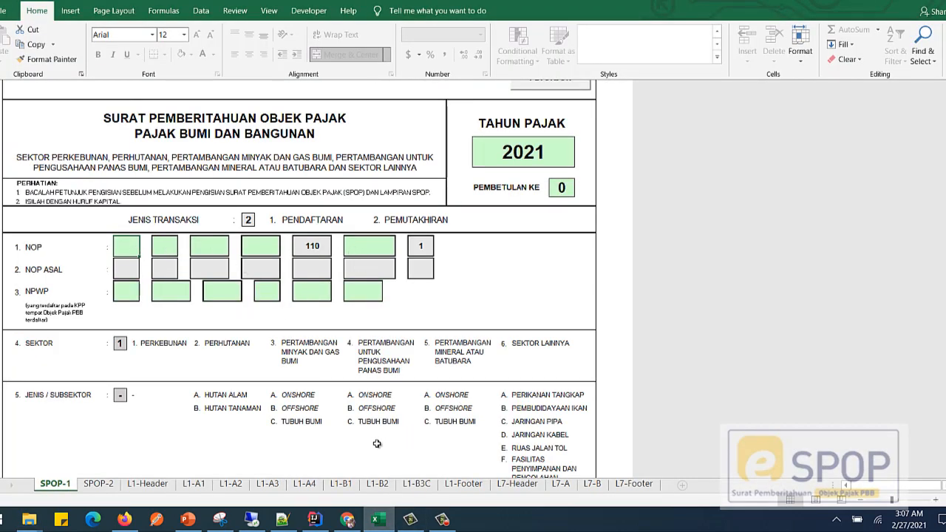
Step: Rename 1101_2021_0.xml in the SPOP PBB P5L folder so the full 18-digit NOP replaces 1101, keeping the _2021_0 suffix
mouse_move(33, 526)
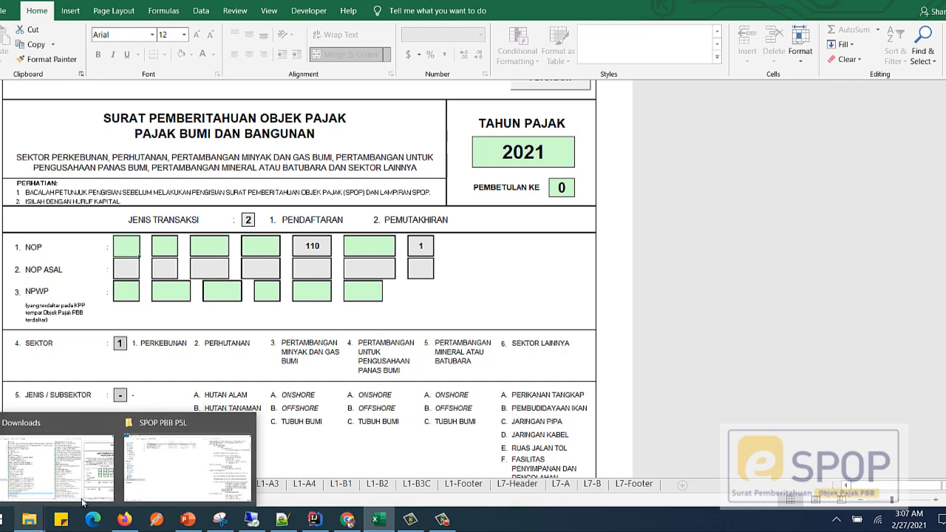
left_click(172, 467)
left_click(217, 77)
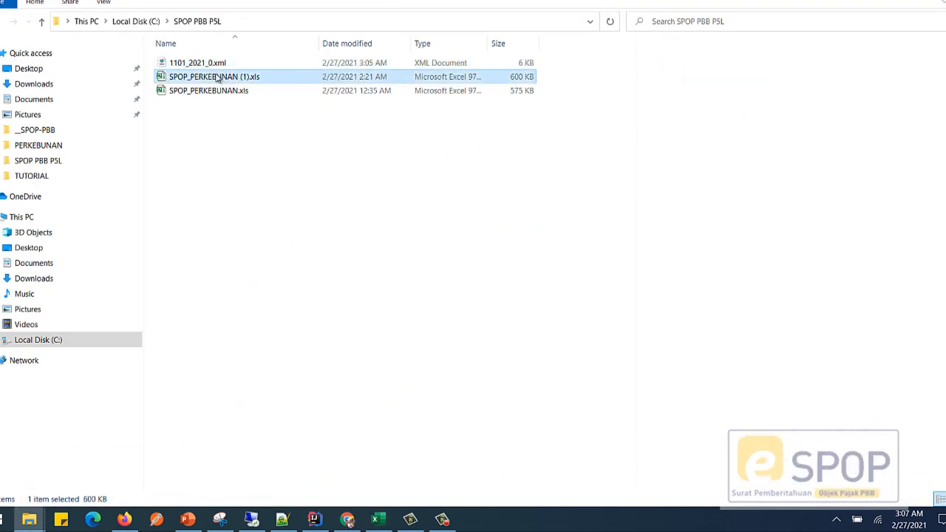
left_click(206, 67)
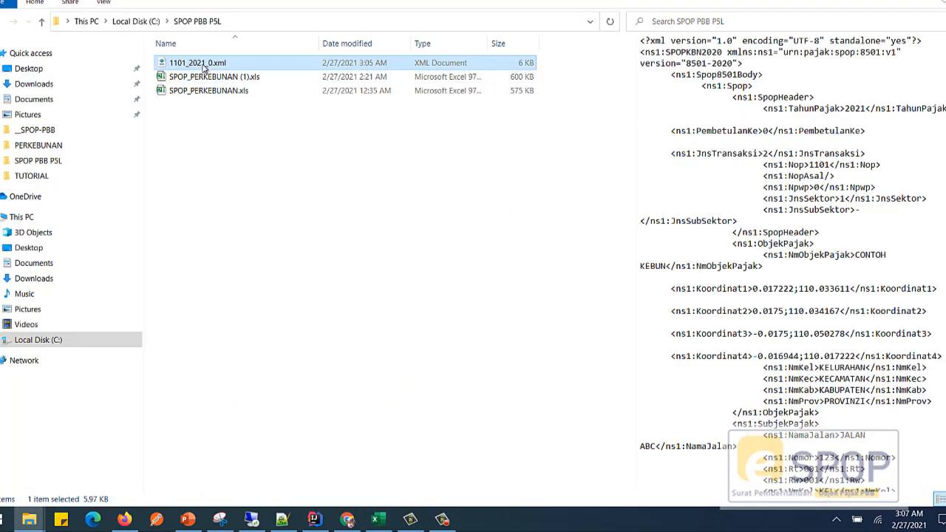
left_click(204, 65)
left_click(185, 64)
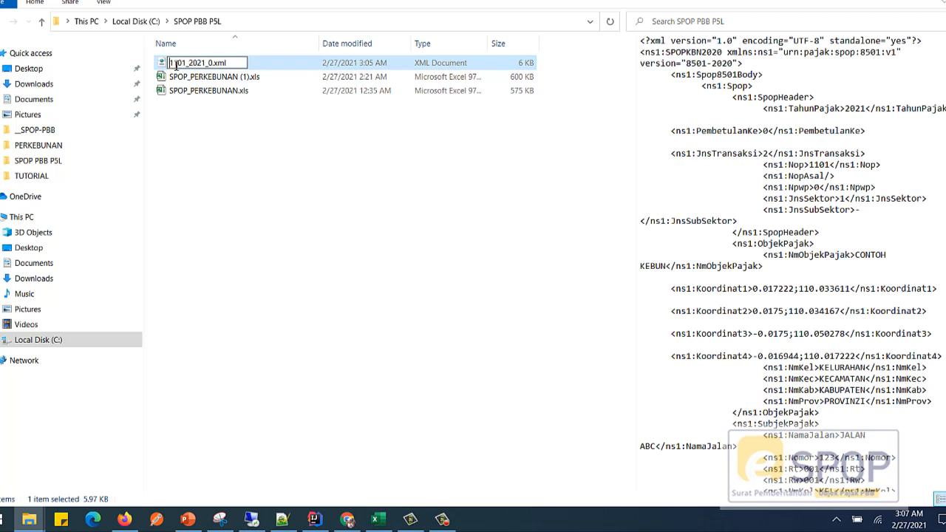
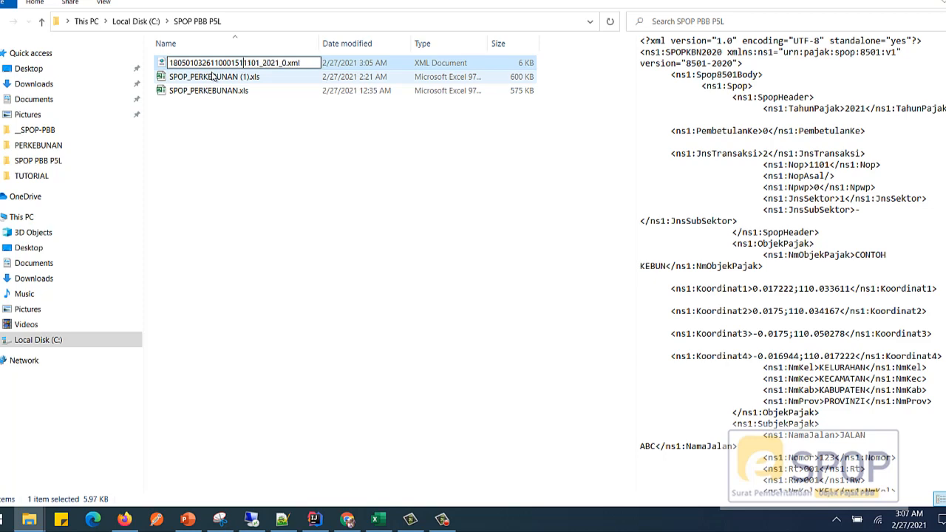
key("Delete")
key("Delete")
key("Delete")
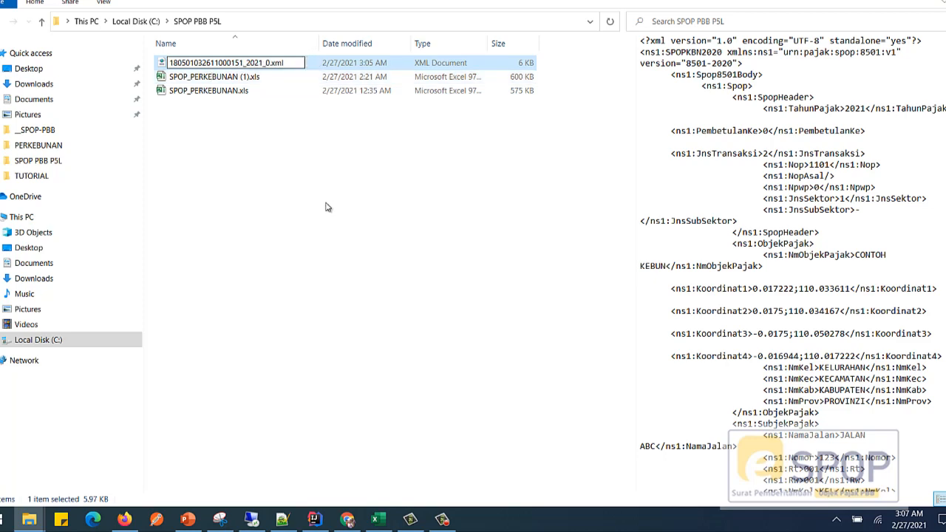
key("Return")
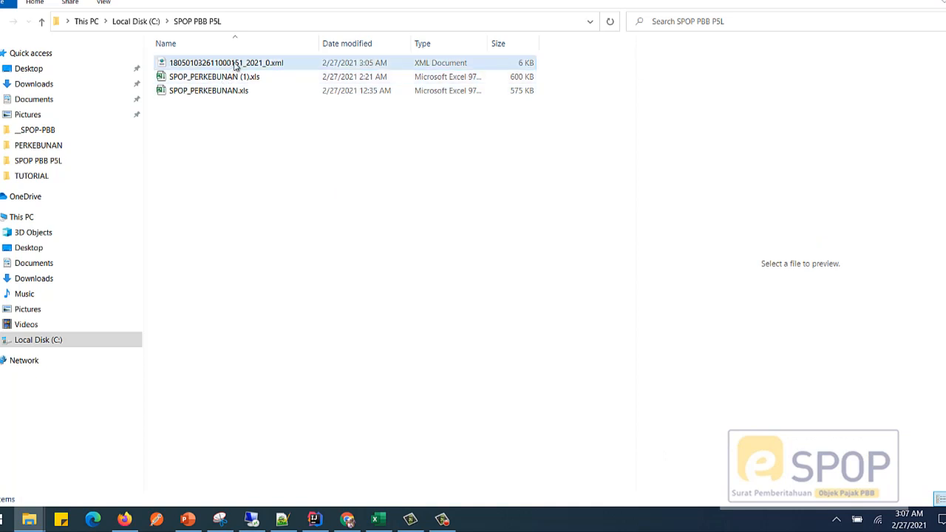
Step: Preview the renamed XML file in the SPOP PBB P5L folder and copy it
left_click(237, 65)
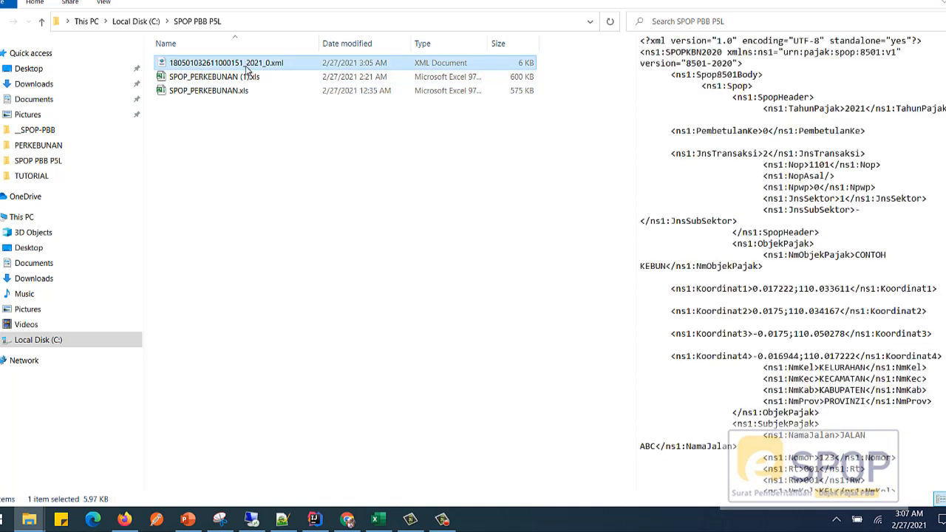
left_click(239, 142)
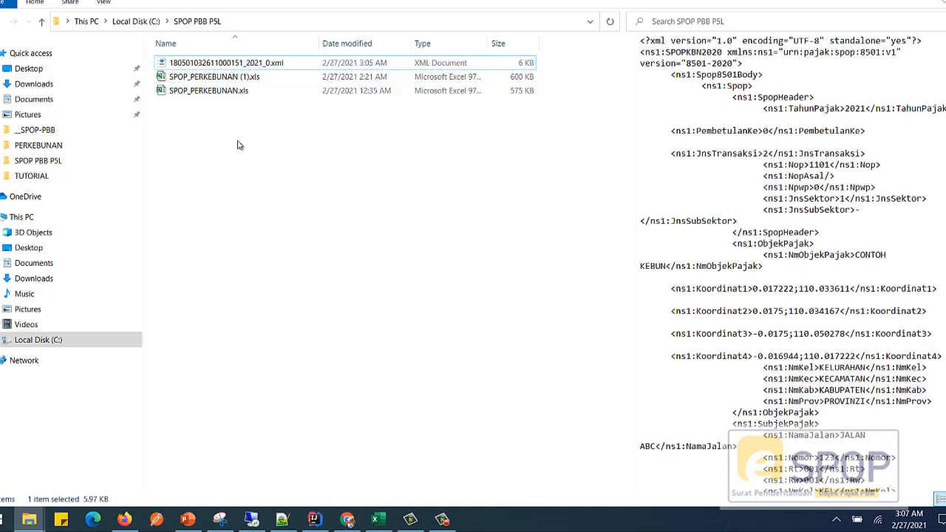
left_click(238, 68)
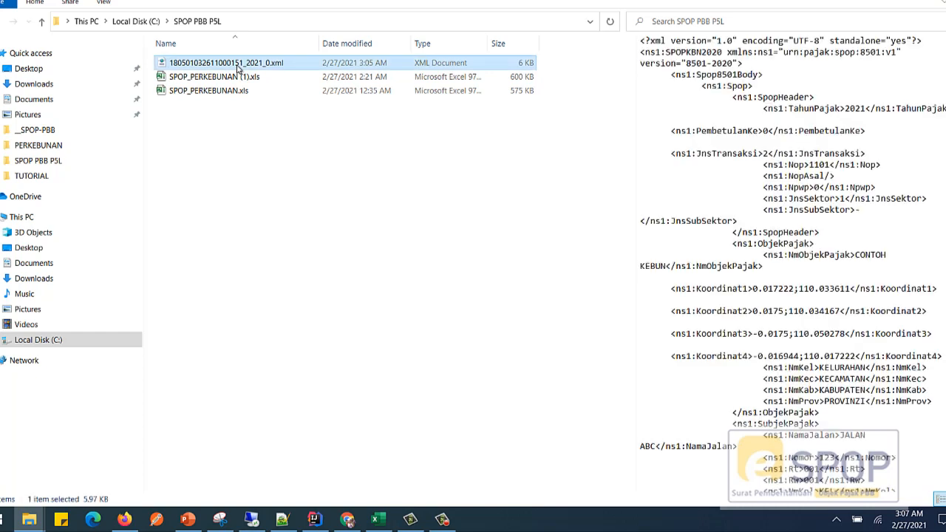
left_click(245, 102)
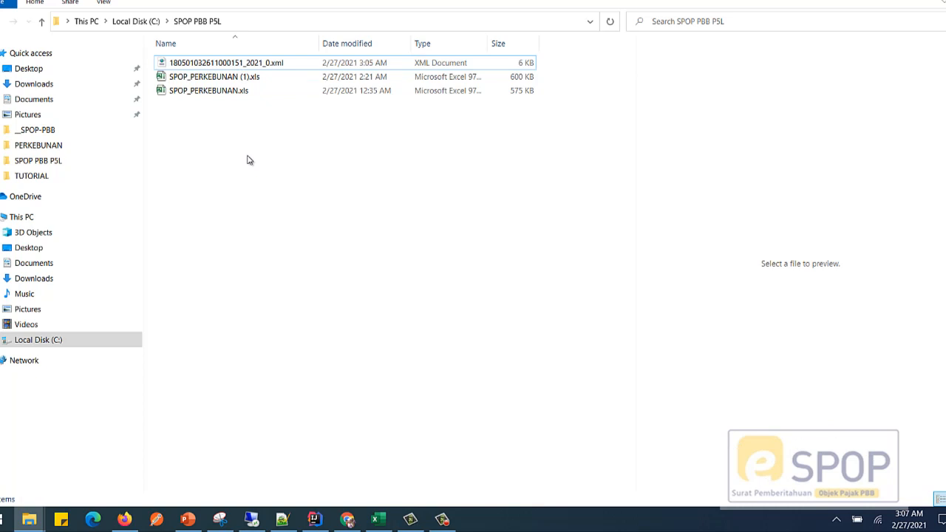
left_click(225, 63)
right_click(225, 63)
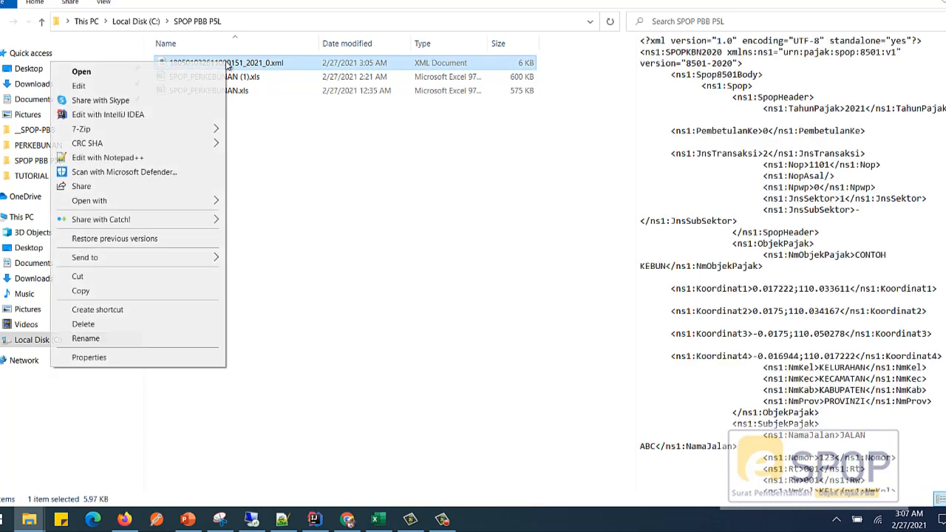
left_click(131, 291)
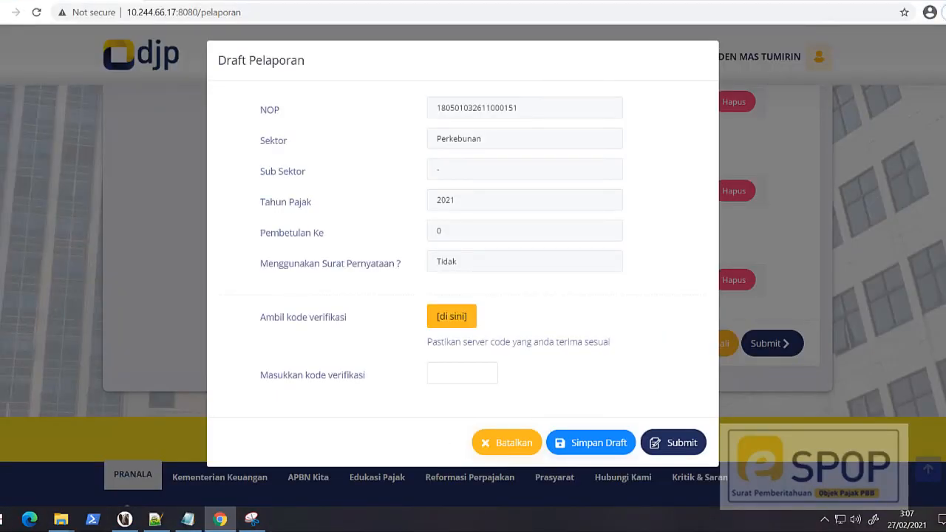
Step: Cancel the open Draft Pelaporan on the DJP reporting page, confirming its deletion
left_click(494, 442)
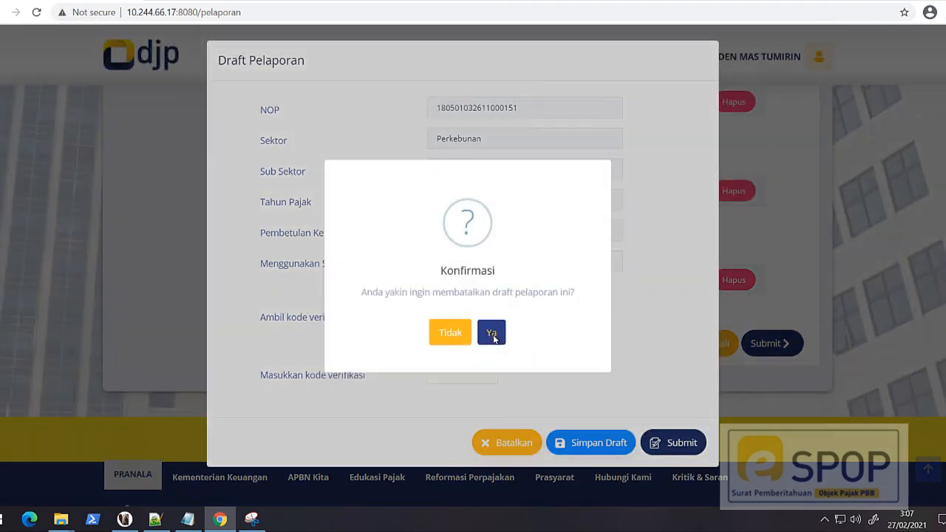
left_click(492, 335)
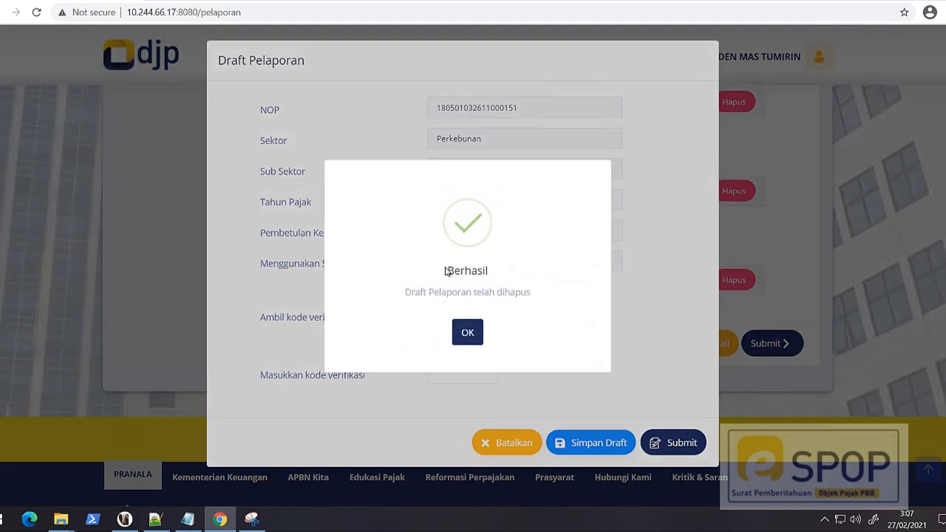
left_click(468, 332)
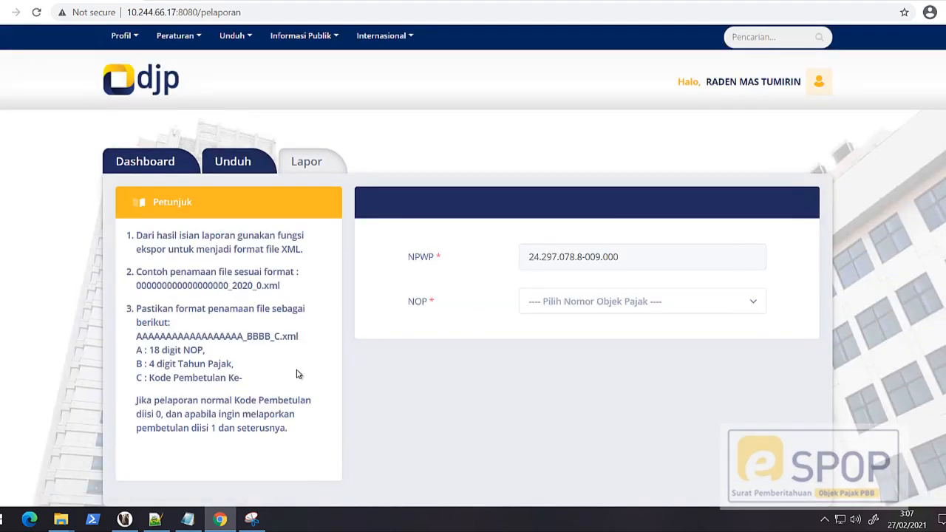
Step: Paste the copied XML file into the D:\PBB\TUTORIAL folder, replacing the older version, and return to the reporting page
mouse_move(60, 520)
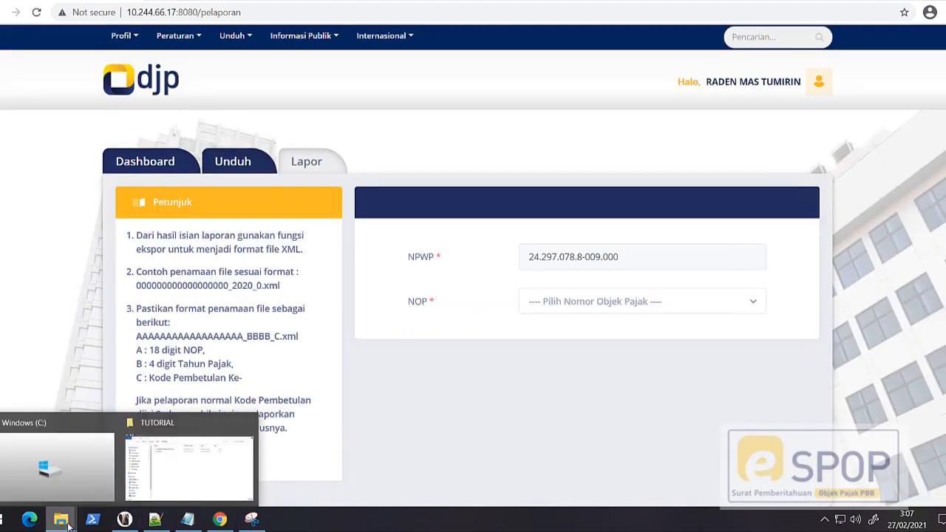
left_click(194, 461)
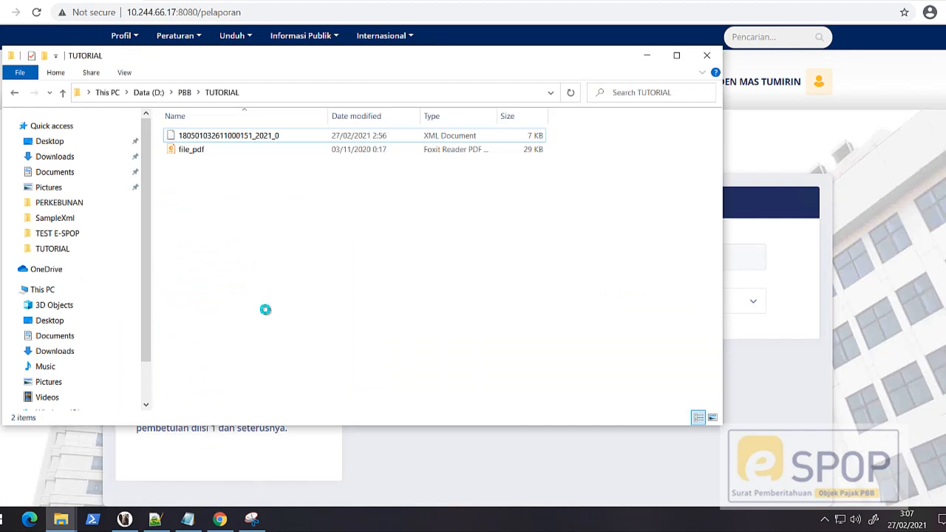
left_click(406, 214)
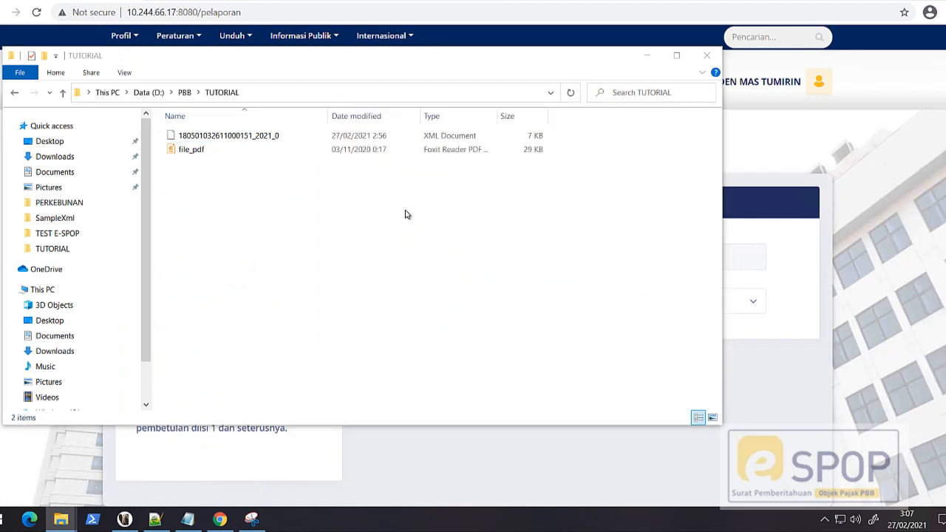
left_click(246, 248)
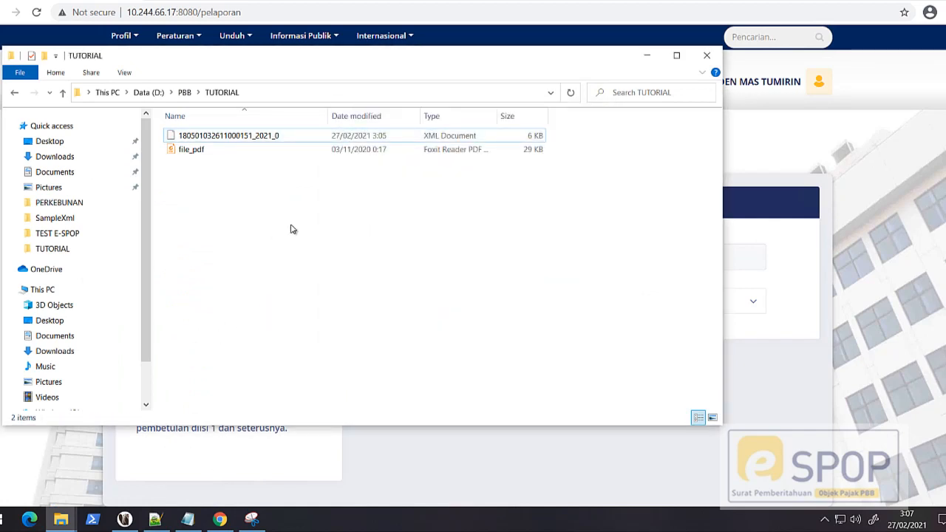
left_click(641, 58)
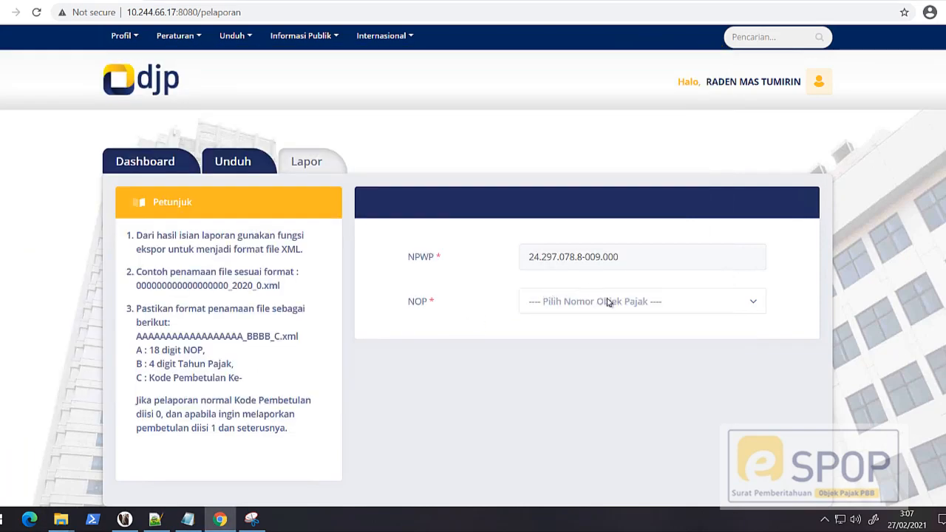
Step: Choose the Kebun NOP on the Lapor form and attach its 2021_0 XML file from the TUTORIAL folder
left_click(625, 309)
left_click(568, 426)
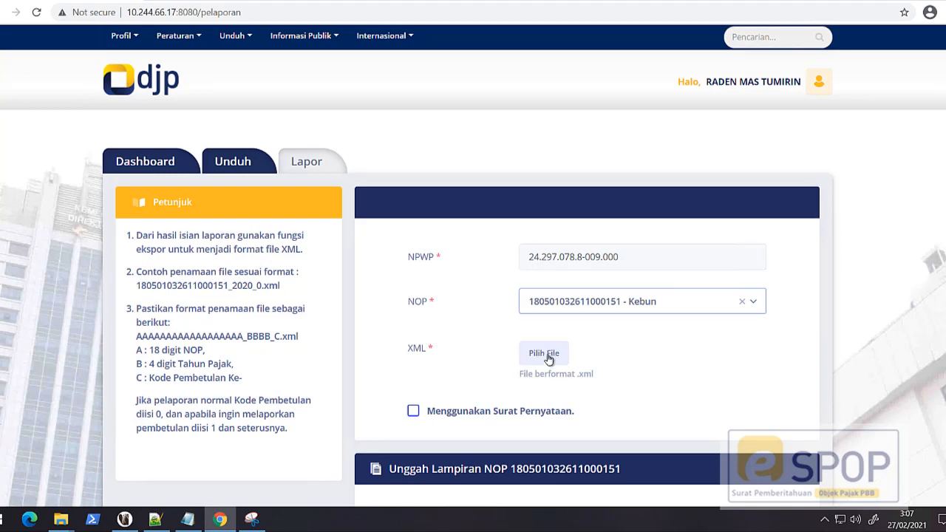
left_click(548, 355)
left_click(177, 72)
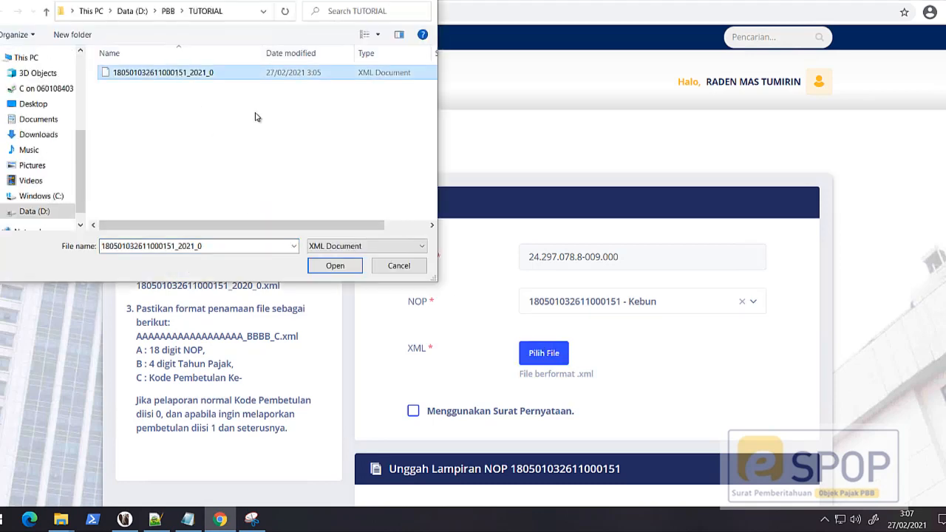
left_click(335, 265)
Step: Attach file_pdf as both the DOKUMEN IUP-B / IUP / ITUBP / HGU and the LAPORAN PERKEMBANGAN USAHA
scroll(649, 373, "down", 2)
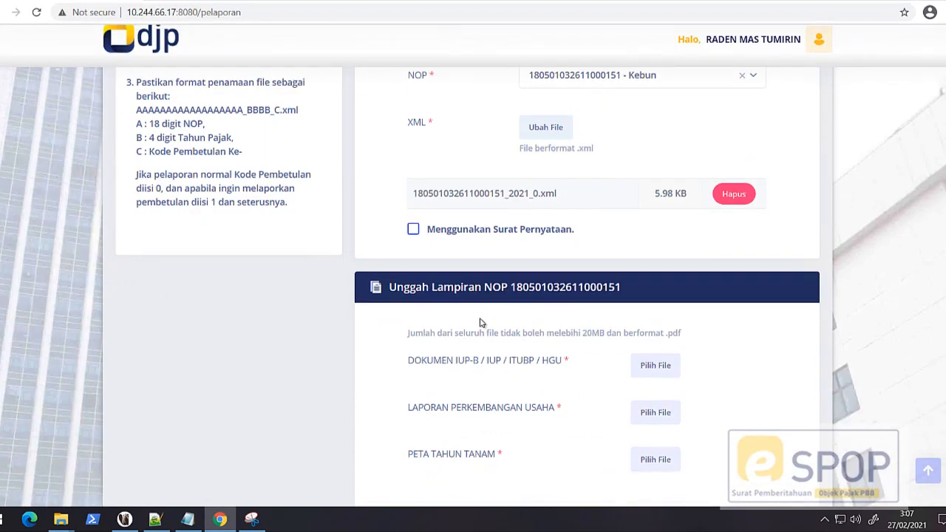
left_click(649, 373)
left_click(177, 72)
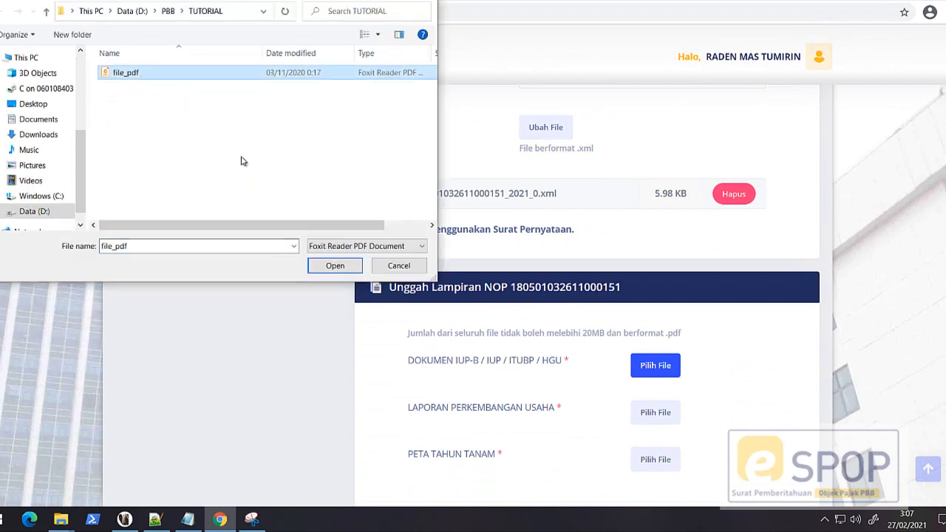
left_click(335, 265)
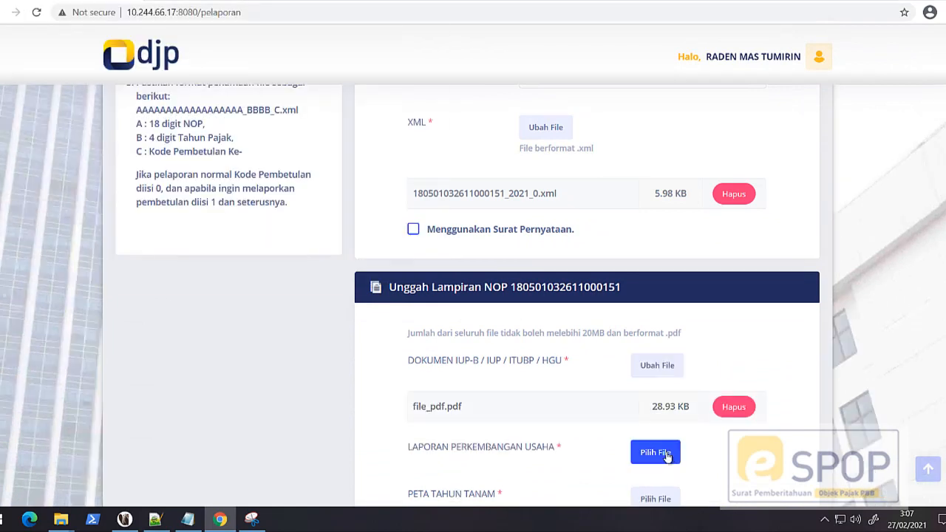
left_click(663, 453)
left_click(133, 72)
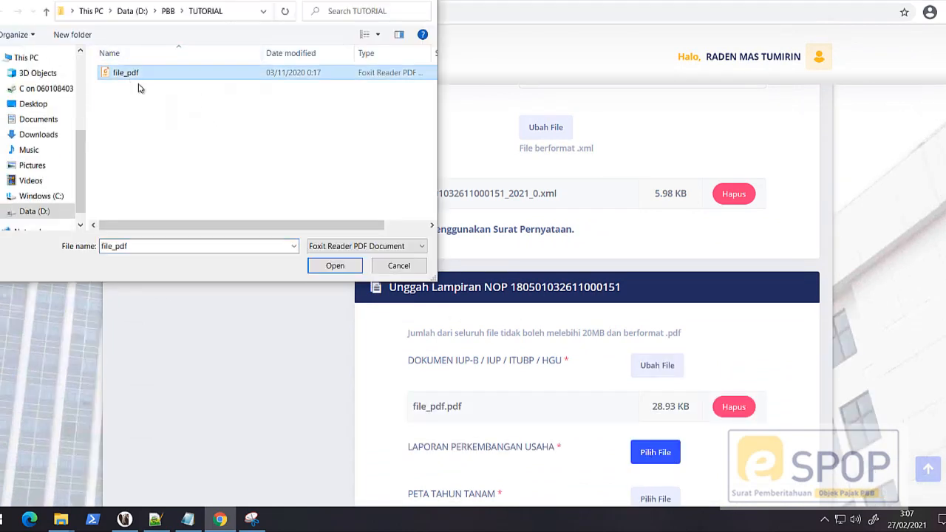
left_click(335, 266)
Step: Attach file_pdf as the PETA TAHUN TANAM and submit the report
scroll(629, 304, "down", 3)
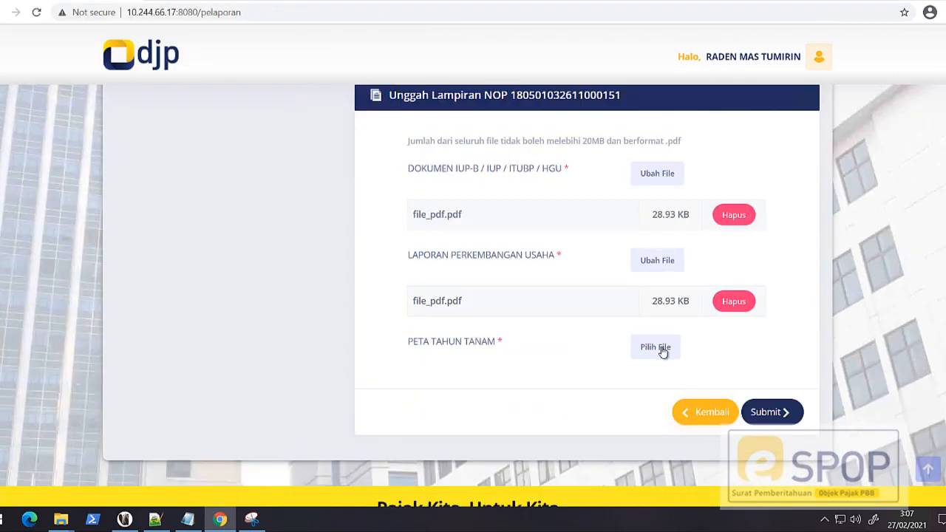
left_click(657, 348)
left_click(122, 70)
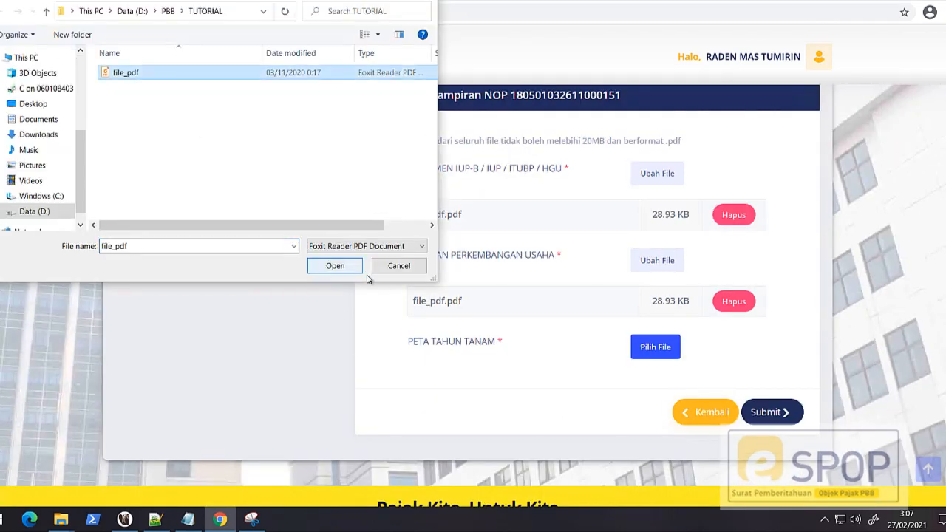
left_click(342, 269)
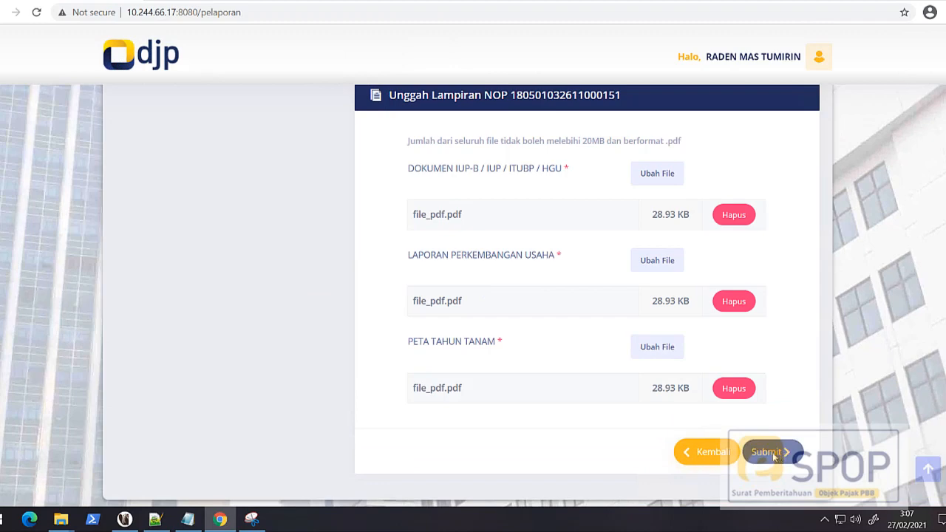
left_click(771, 453)
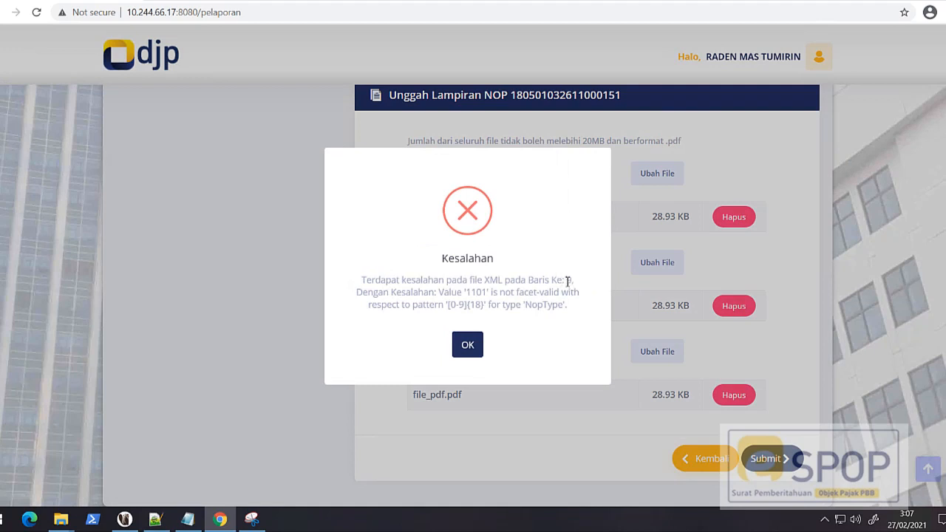
Step: Read the Kesalahan message about the XML file's line number and NopType pattern, and dismiss it
left_click_drag(556, 281, 589, 281)
left_click_drag(466, 293, 488, 292)
left_click_drag(465, 303, 454, 305)
left_click(469, 345)
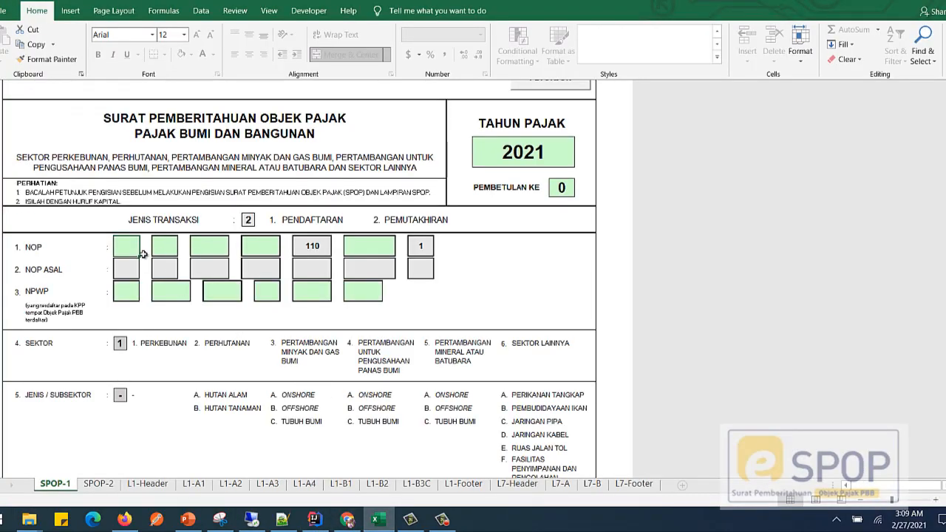
Step: Fill in the editable NOP segments on the SPOP-1 sheet of the Excel form with the plantation's complete tax object number
left_click(168, 244)
left_click(130, 245)
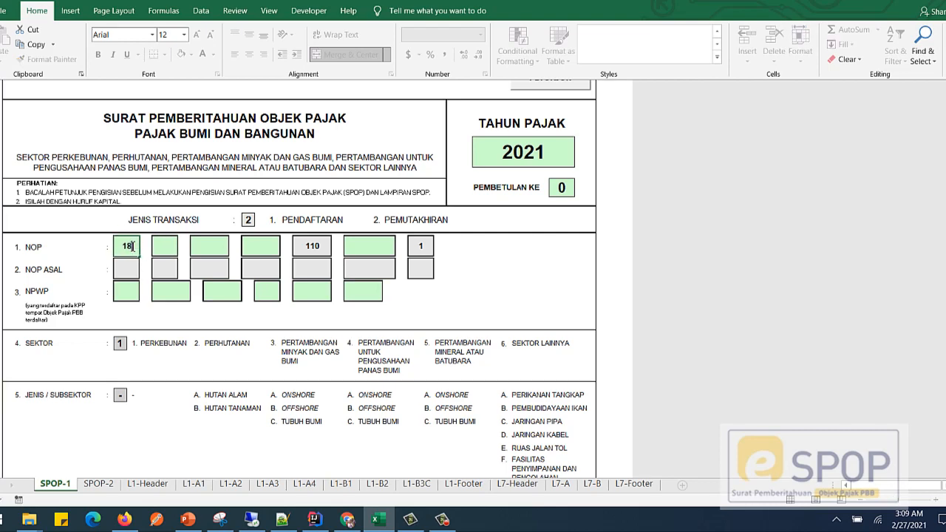
key("Tab")
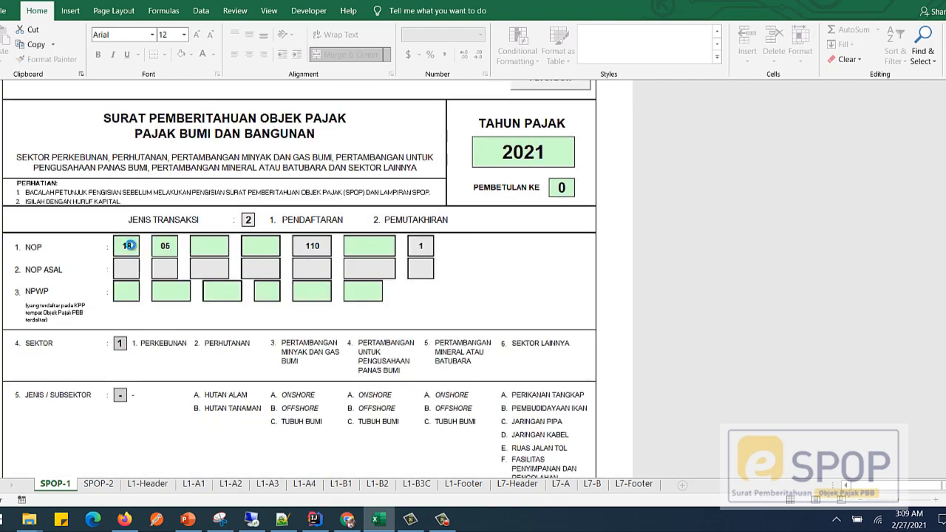
key("Tab")
key("Tab")
key("Tab")
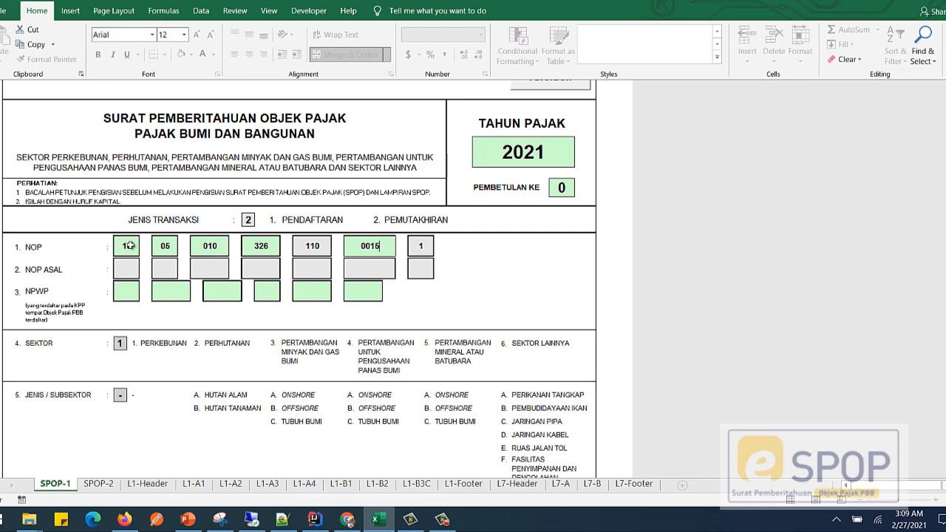
key("Tab")
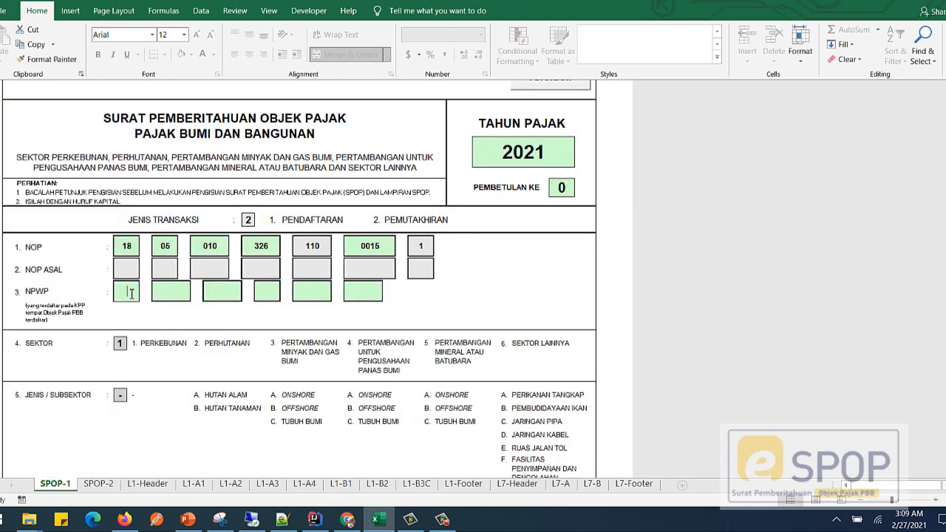
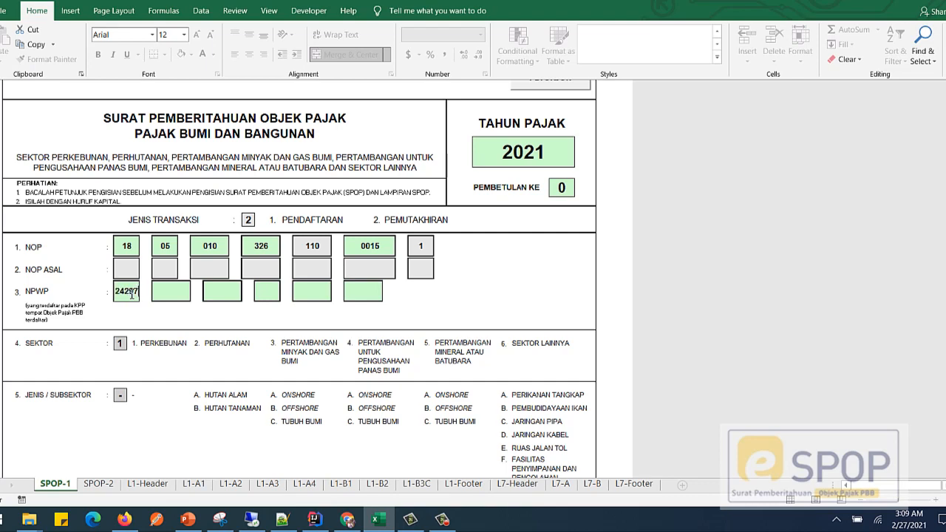
Step: Fill in all six NPWP segments on the SPOP-1 sheet with the taxpayer's identification number
key("Tab")
key("Tab")
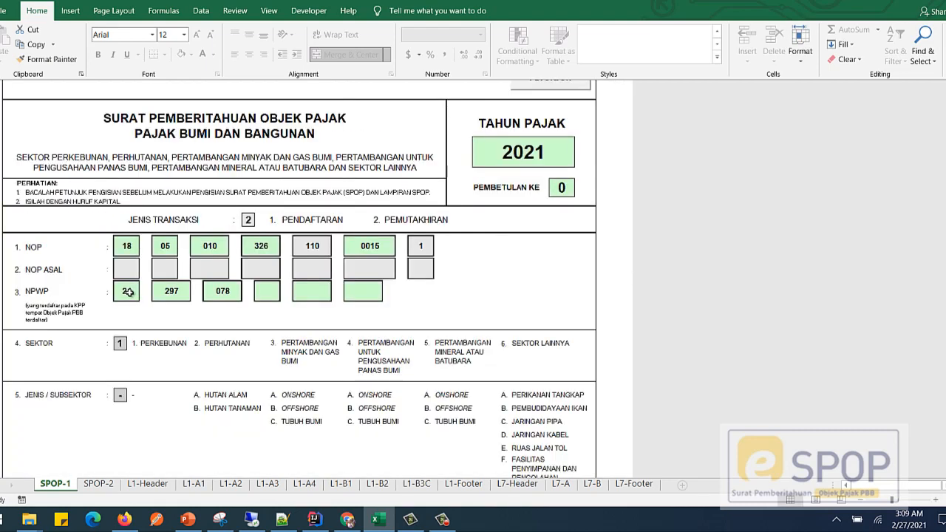
key("Tab")
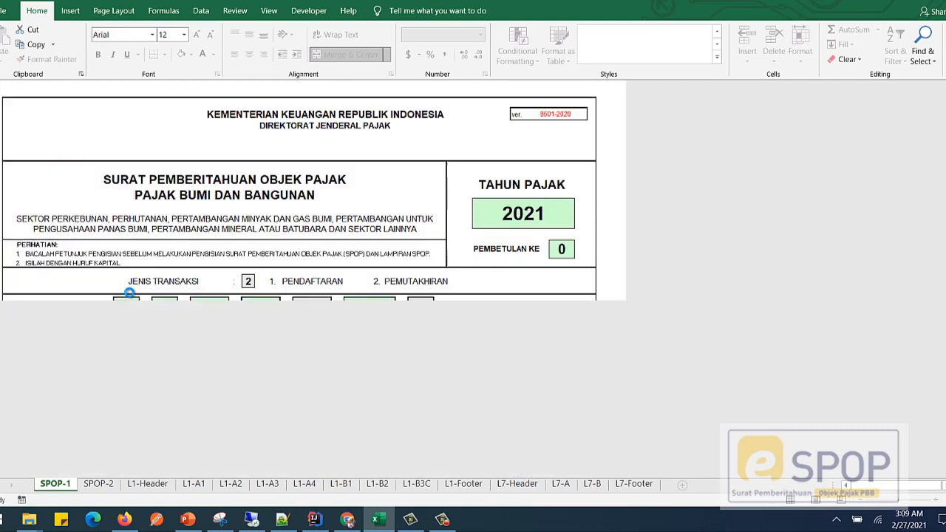
key("Tab")
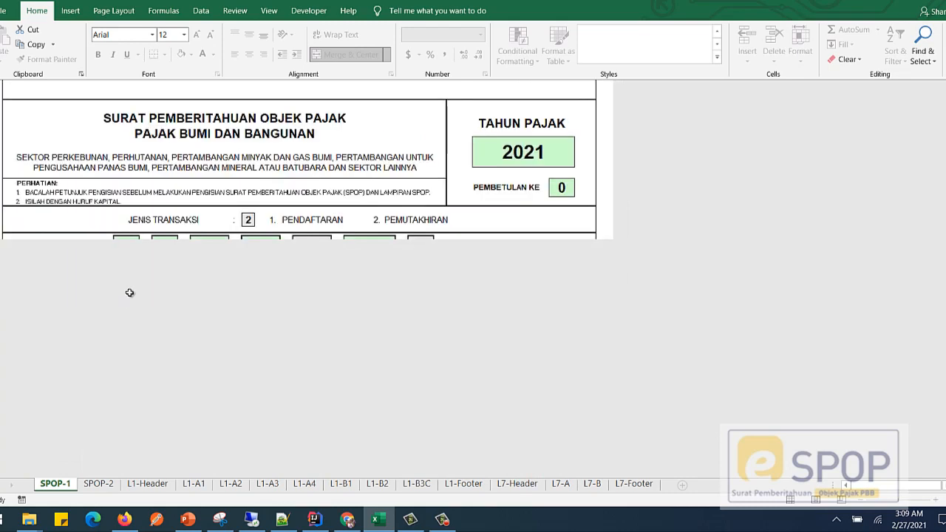
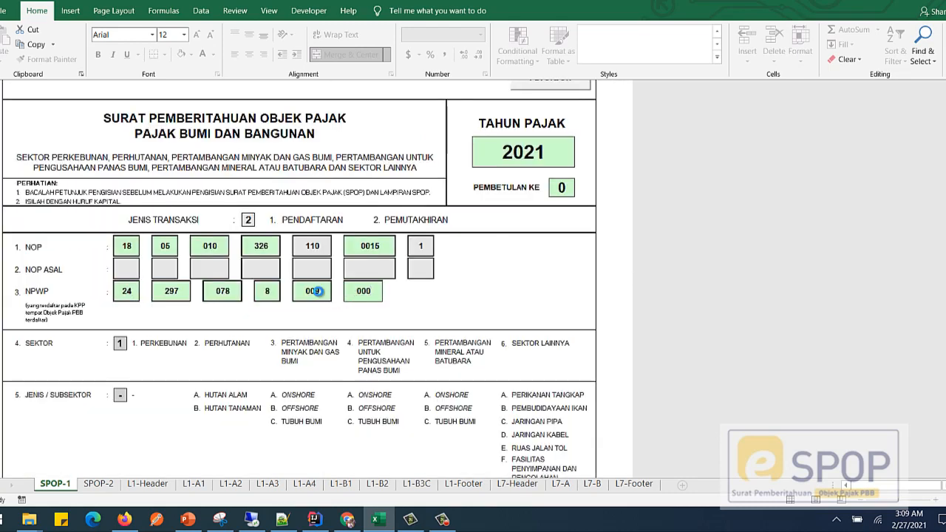
key("Tab")
Step: Check the NOP and NPWP on the L1-Header and L7-Header sheets, and generate the XML file from L7-Footer
left_click(148, 484)
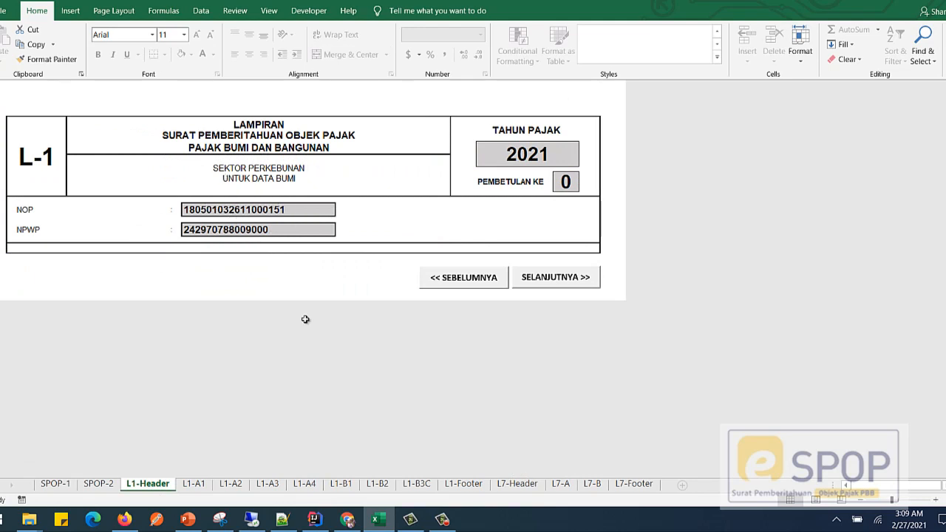
left_click(519, 485)
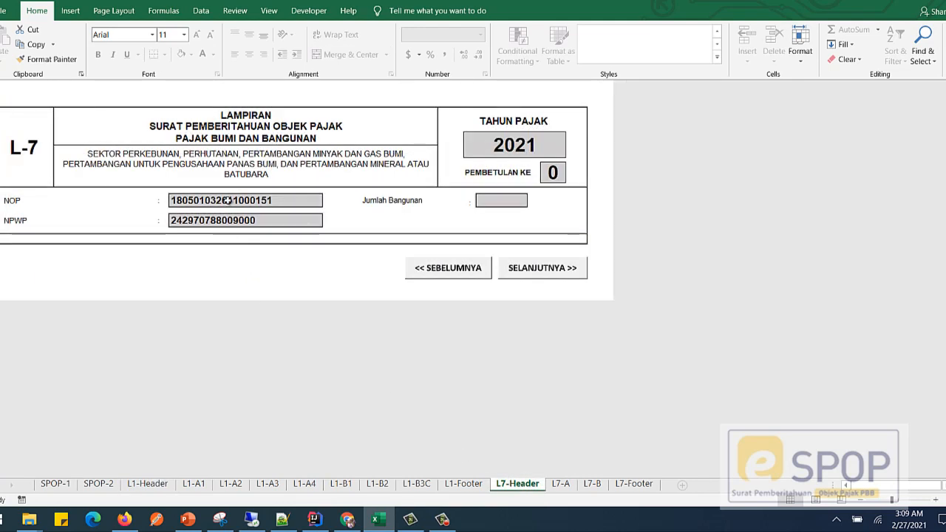
left_click(629, 485)
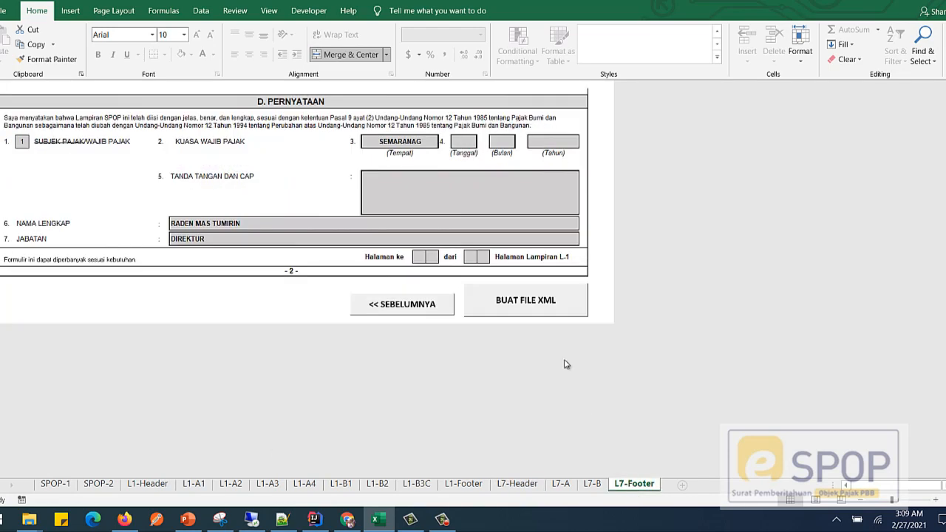
left_click(553, 305)
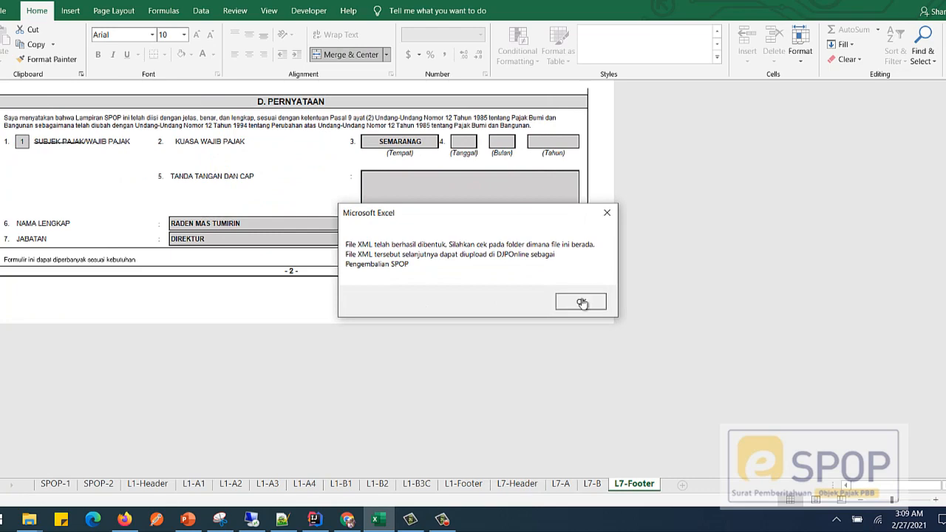
left_click(581, 302)
Step: Check the NOP inside the newly generated XML file in the SPOP PBB P5L folder and copy that file
mouse_move(31, 521)
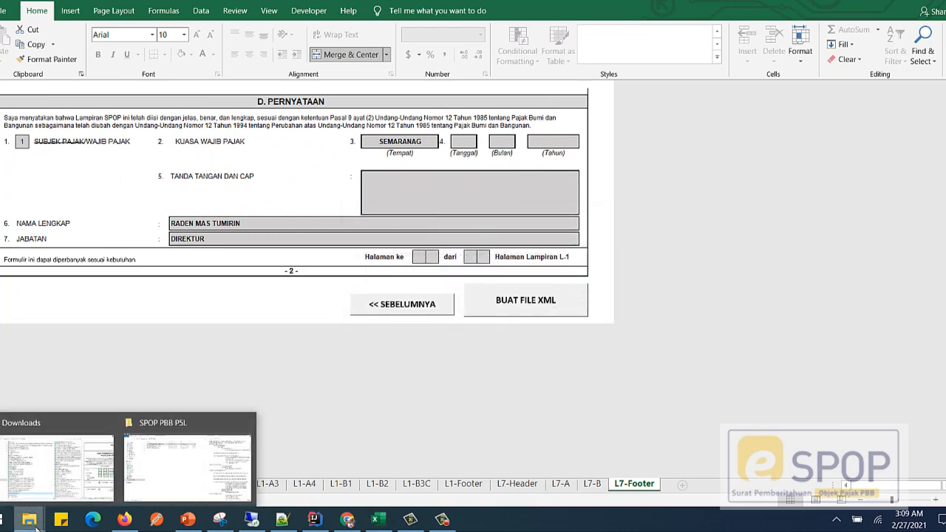
left_click(149, 485)
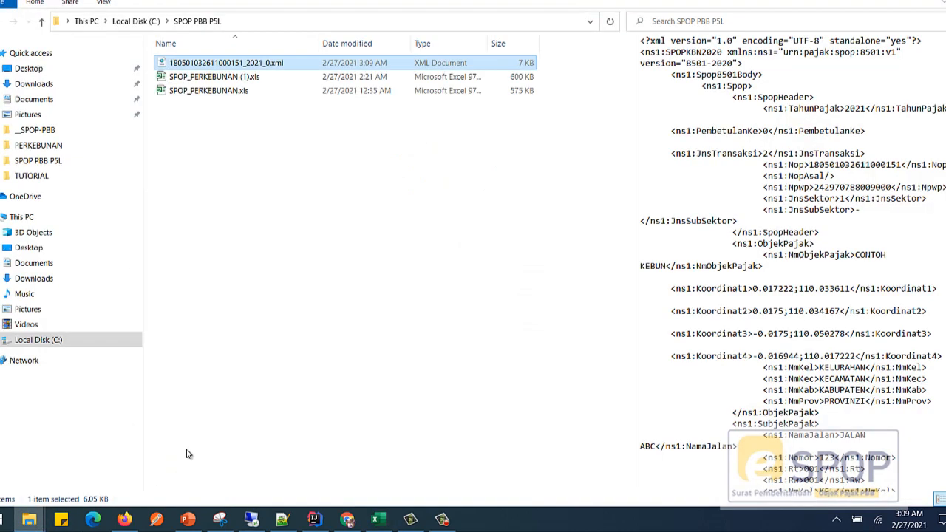
left_click(203, 78)
left_click(223, 66)
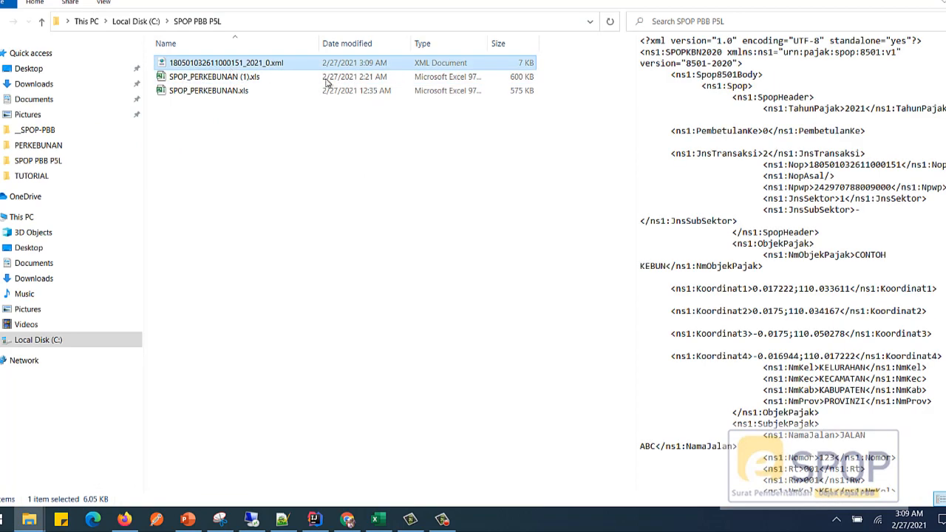
left_click(810, 165)
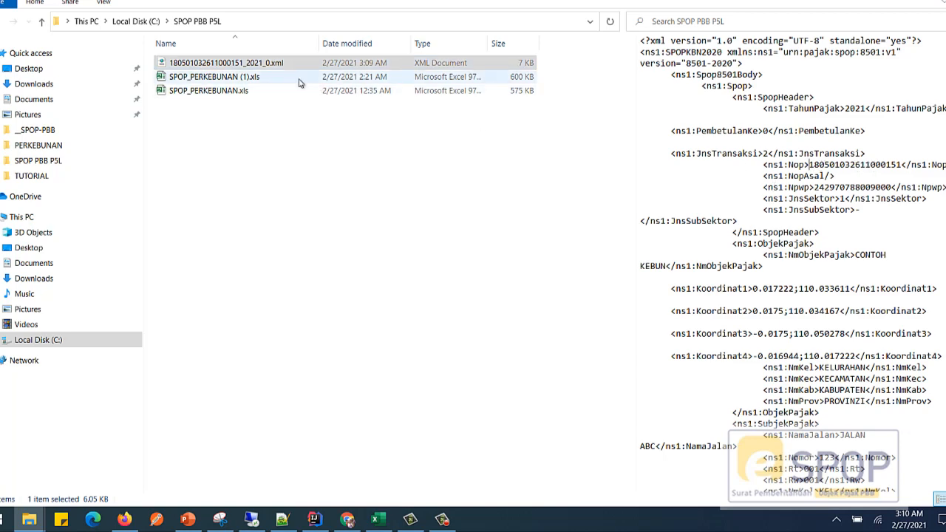
left_click(214, 76)
left_click(212, 65)
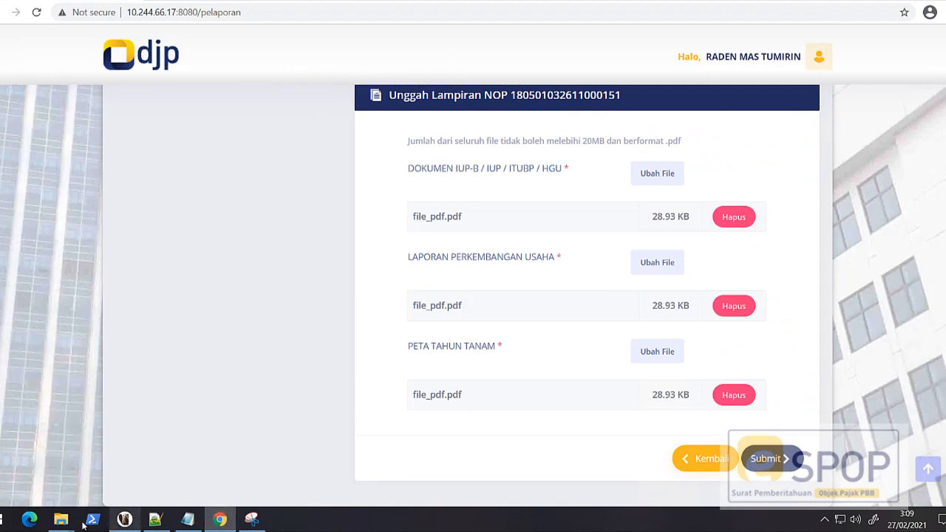
Step: Paste the regenerated XML into the TUTORIAL folder with Copy and Replace, and return to the Lapor form
mouse_move(61, 520)
left_click(196, 446)
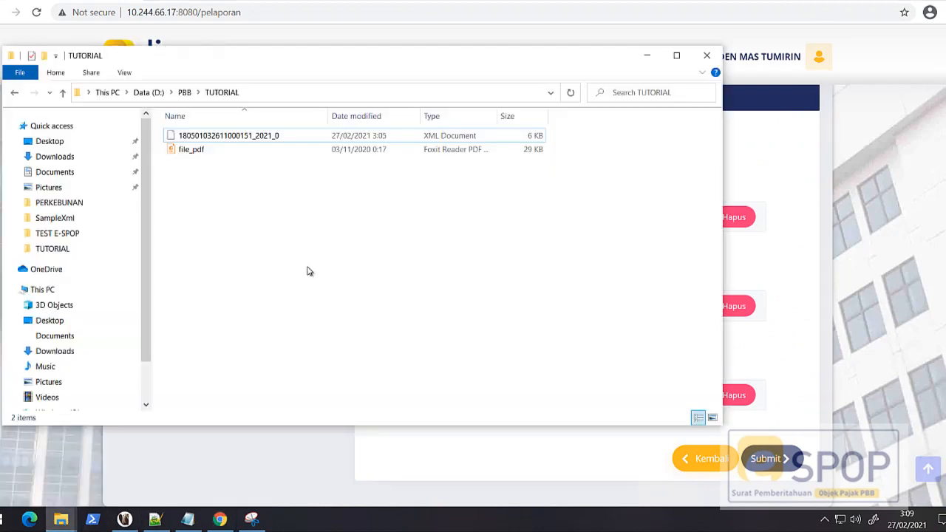
left_click_drag(231, 272, 233, 272)
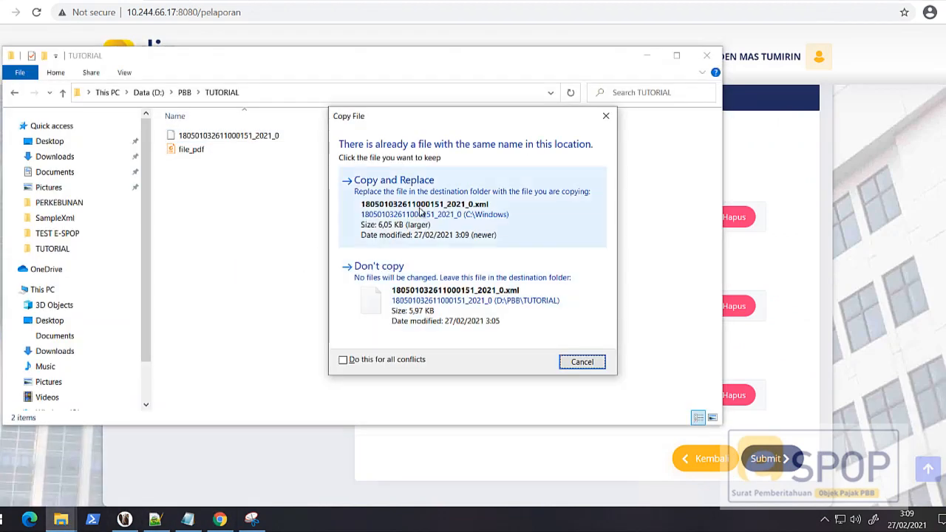
left_click(424, 205)
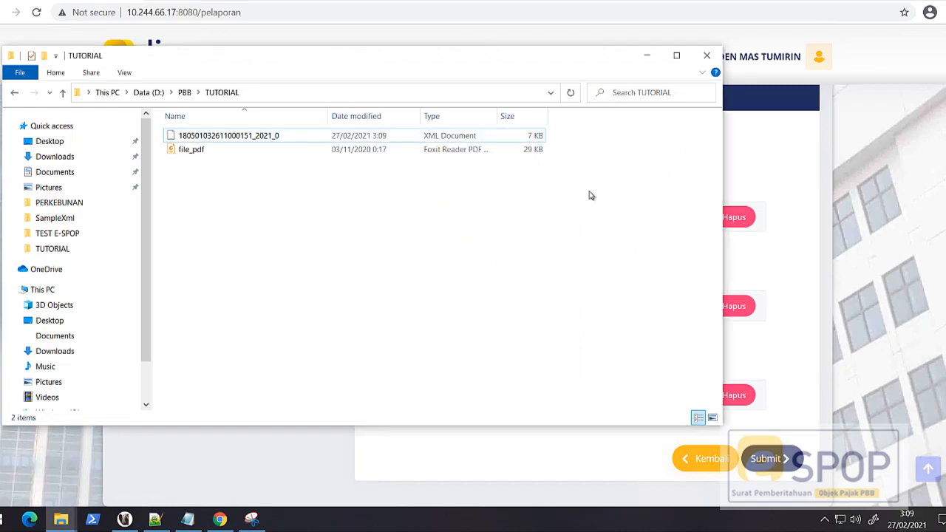
left_click(644, 56)
Step: Remove the attached XML from the Lapor form, attach the regenerated 2021_0 XML file from TUTORIAL, and submit the report
scroll(710, 315, "up", 3)
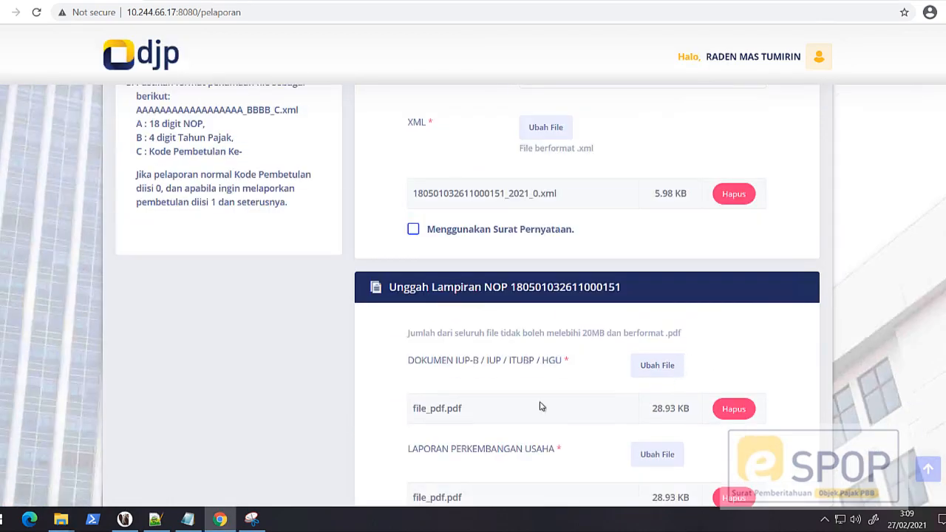
scroll(707, 293, "up", 3)
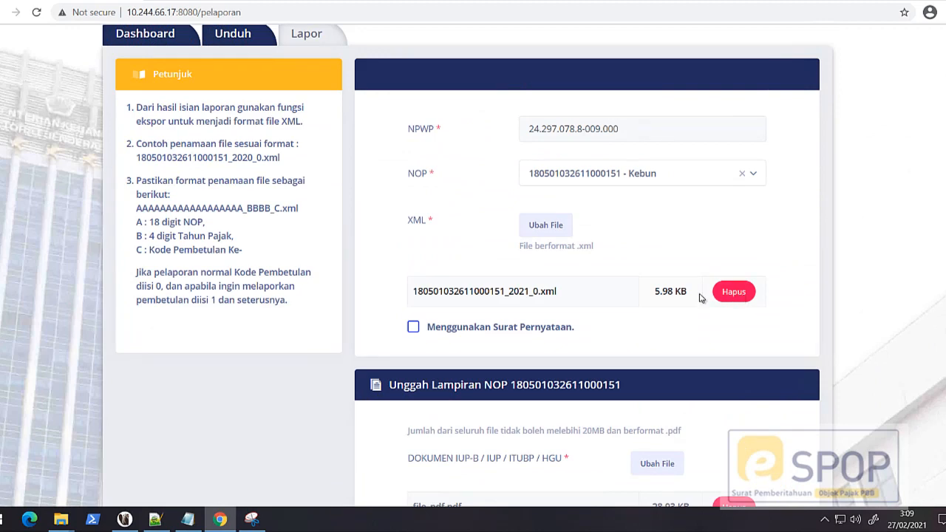
left_click(732, 303)
left_click(565, 231)
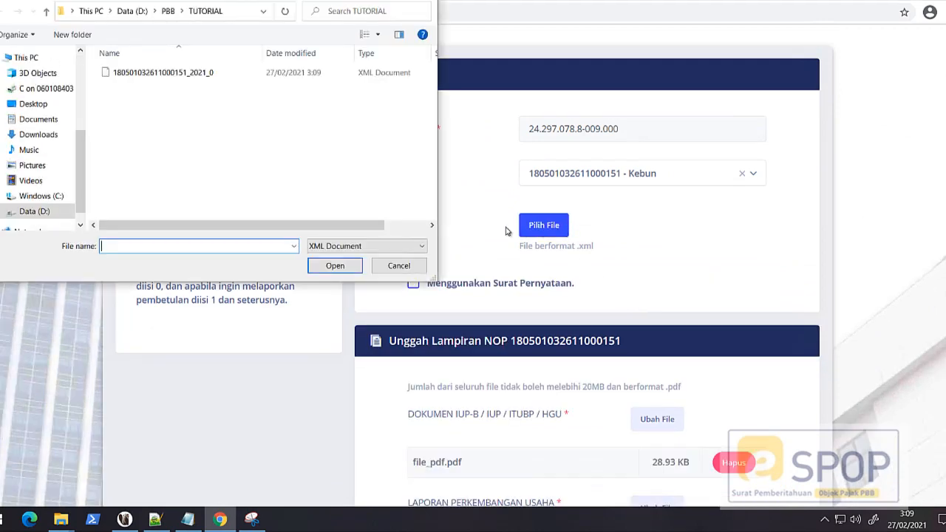
left_click(200, 73)
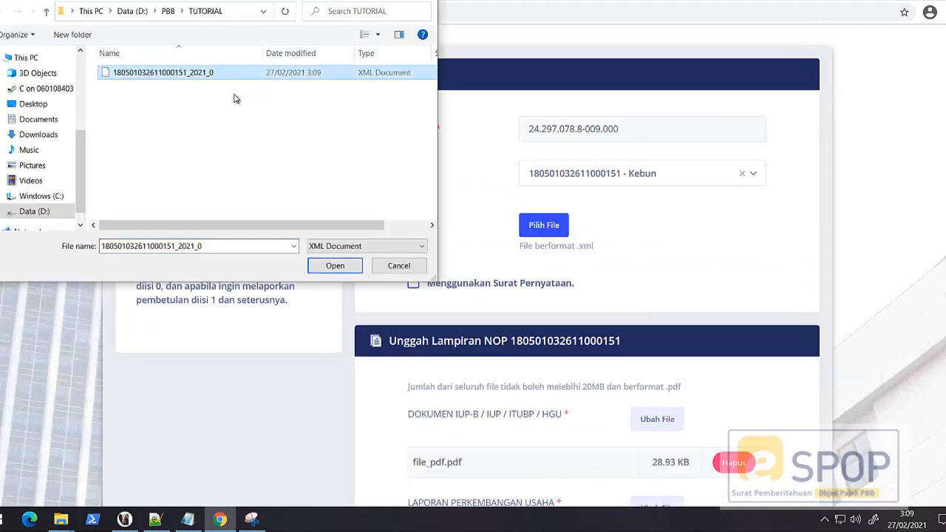
left_click(335, 265)
scroll(569, 280, "down", 5)
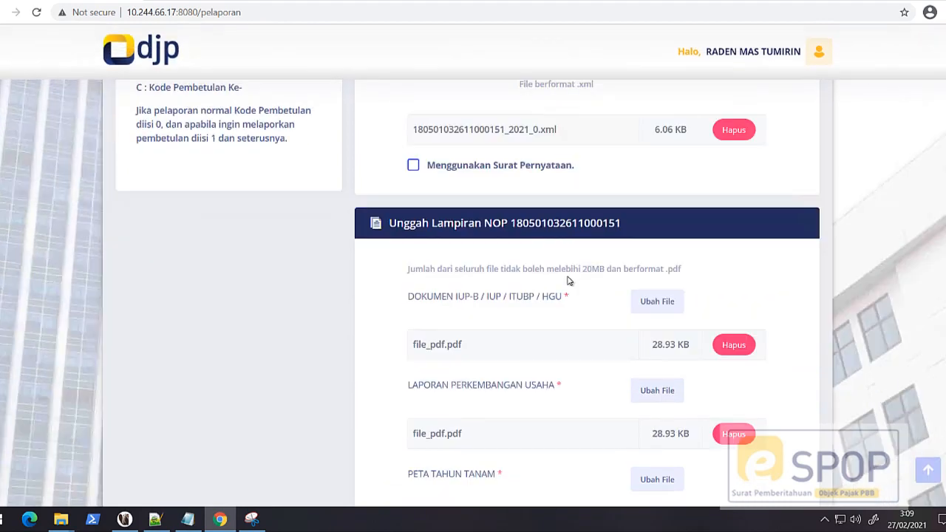
left_click(768, 459)
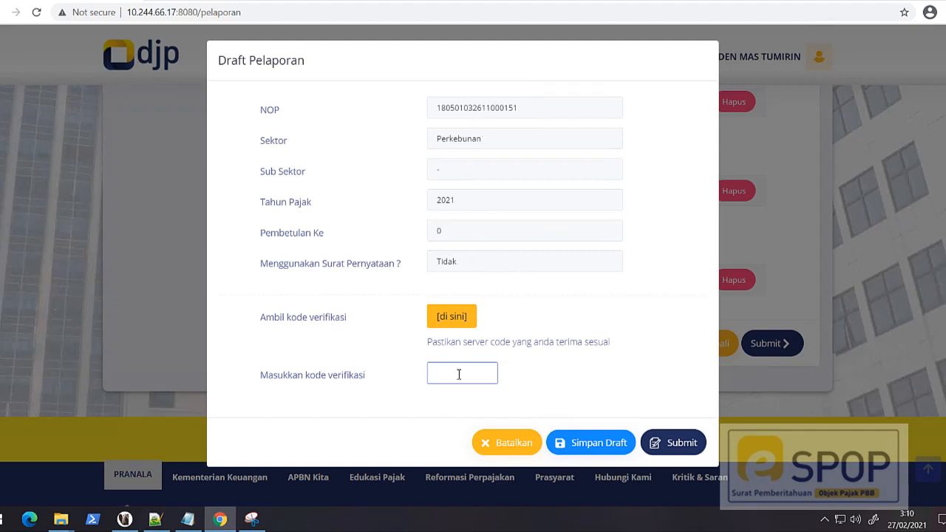
Step: Cancel the Draft Pelaporan and confirm its deletion
left_click(508, 443)
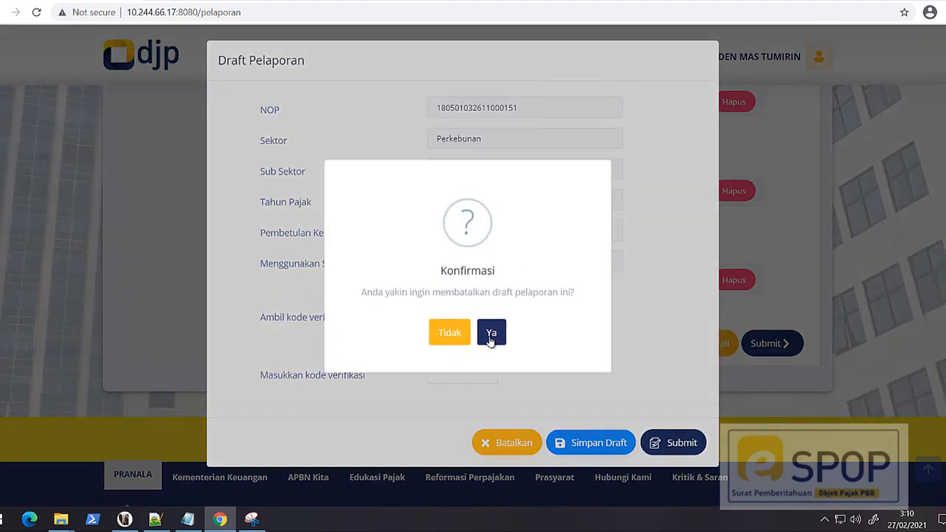
left_click(491, 337)
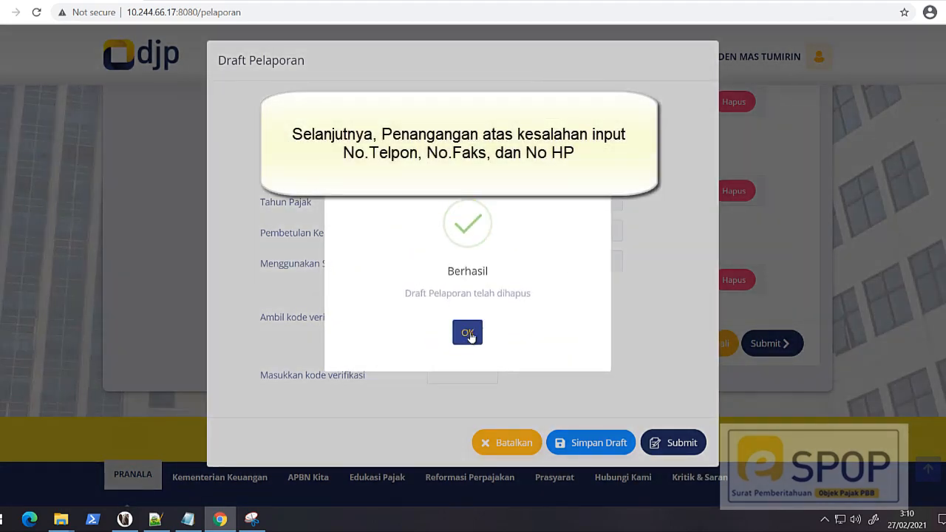
left_click(468, 333)
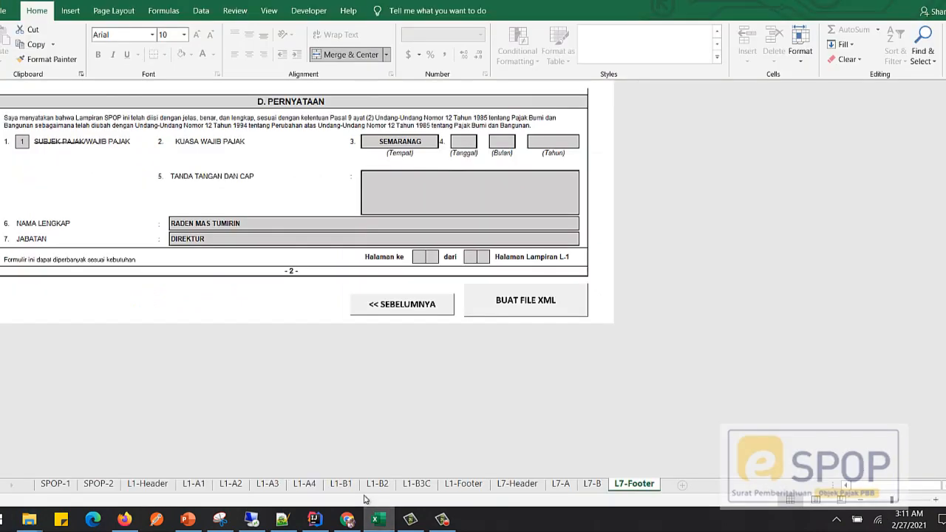
Step: Try to enter a six-digit phone number as Nomor Telepon on the SPOP-1 sheet, and cancel the entry
left_click(54, 484)
scroll(314, 340, "down", 10)
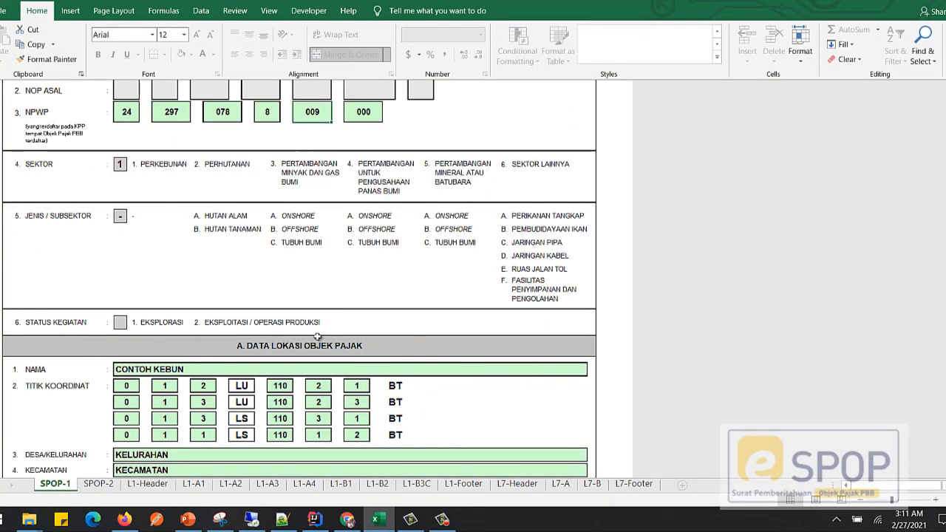
scroll(315, 342, "down", 1)
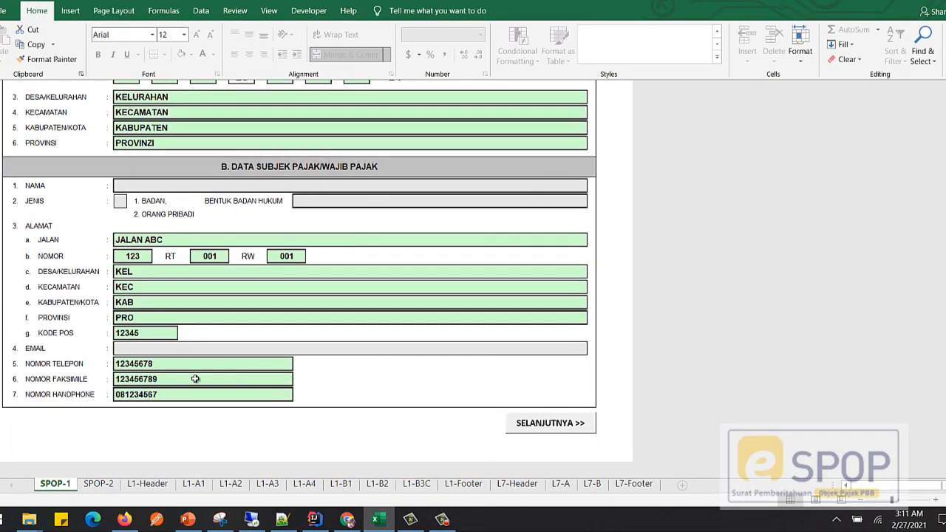
left_click(171, 364)
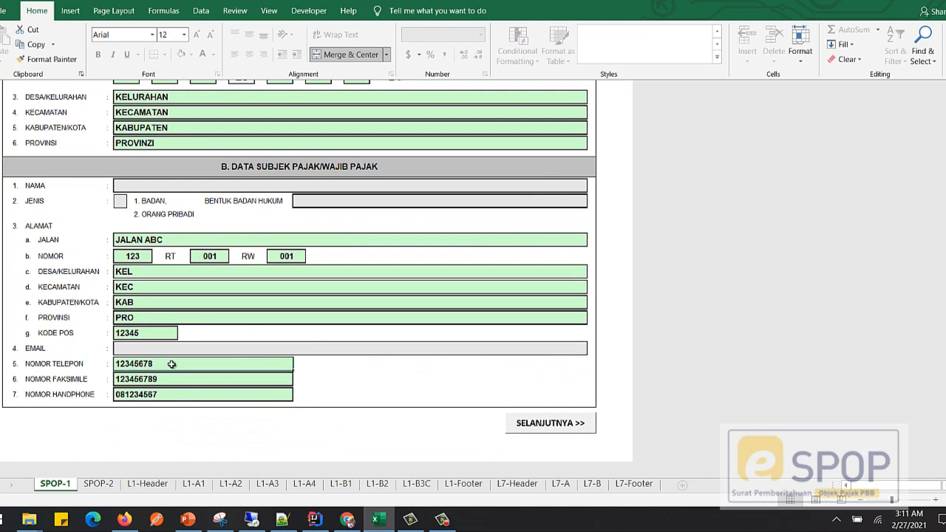
type("123123")
key("Return")
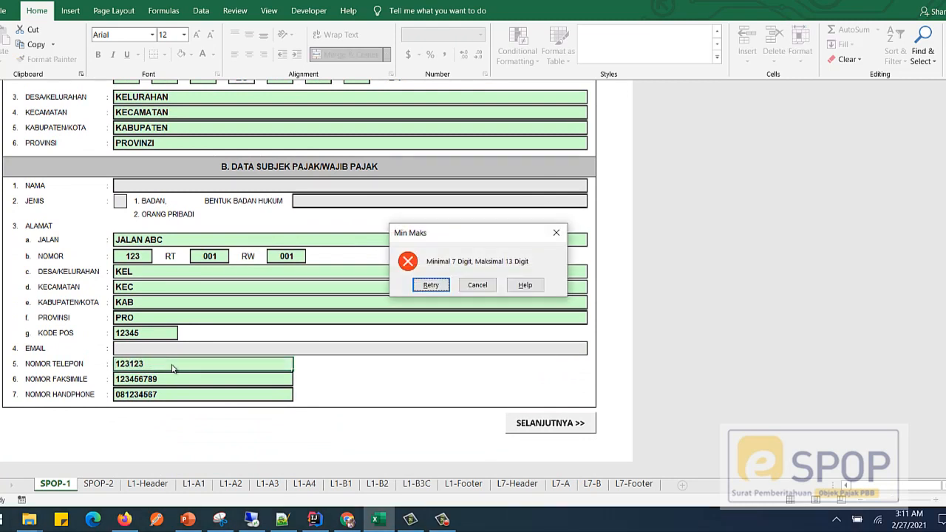
left_click(478, 285)
Step: Copy the Kode Pos value into the Nomor Telepon and Nomor Faksimile cells
left_click(146, 335)
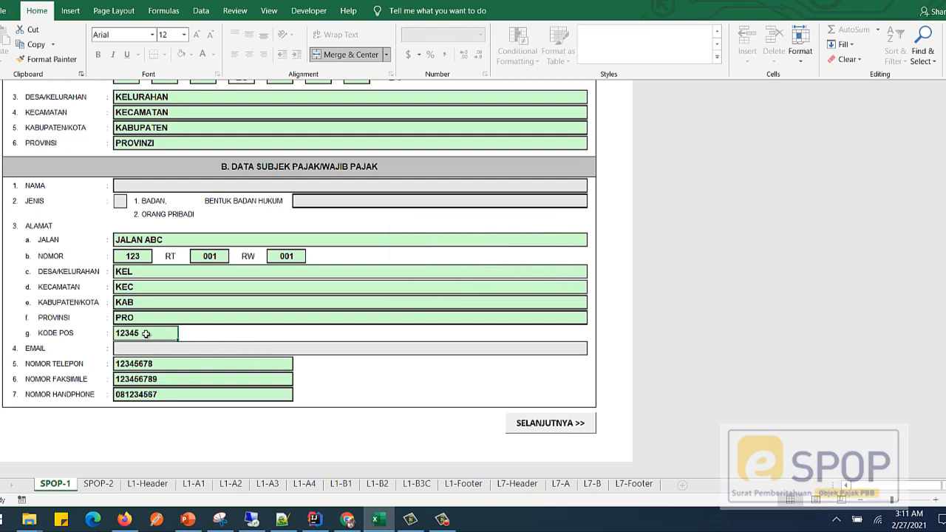
key("ctrl+c")
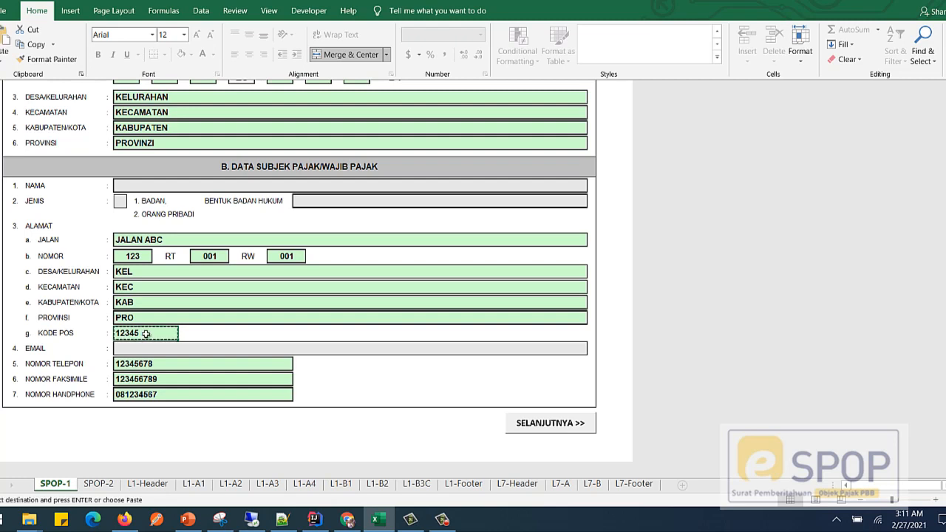
left_click(153, 364)
key("ctrl+v")
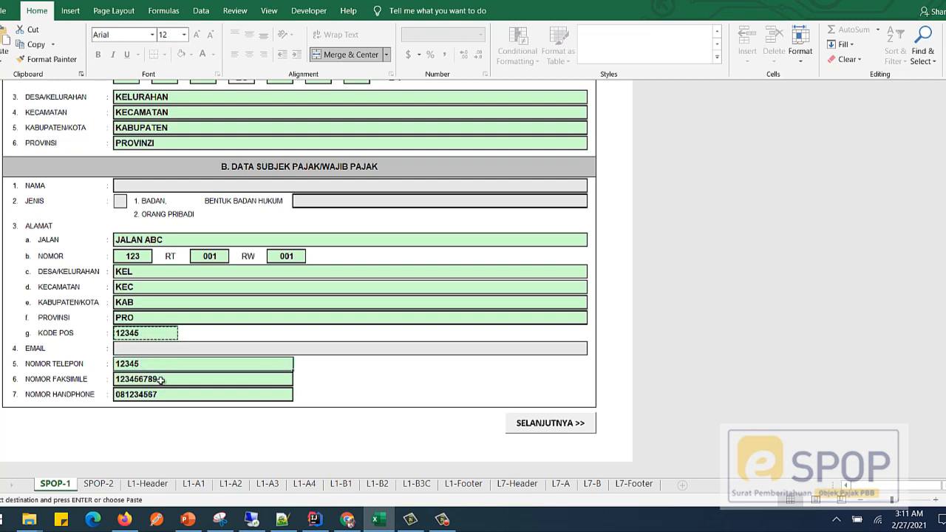
left_click(162, 380)
key("ctrl+v")
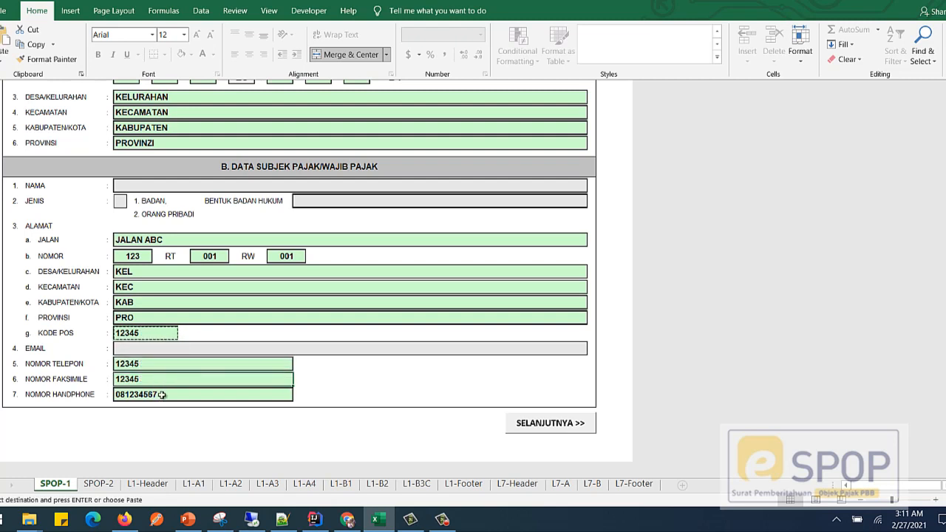
Step: Replace the Nomor Handphone entry with a ten-digit phone number
left_click(162, 394)
type("123")
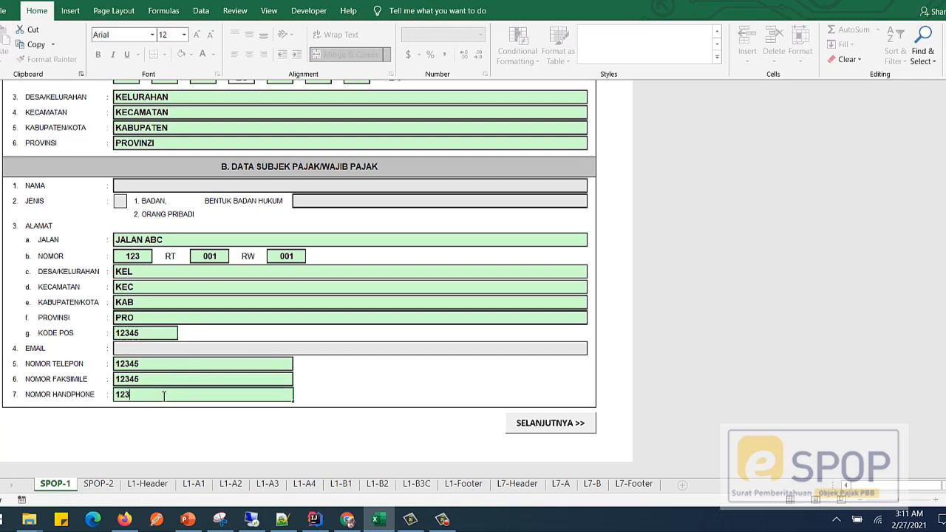
type("1231232")
key("Return")
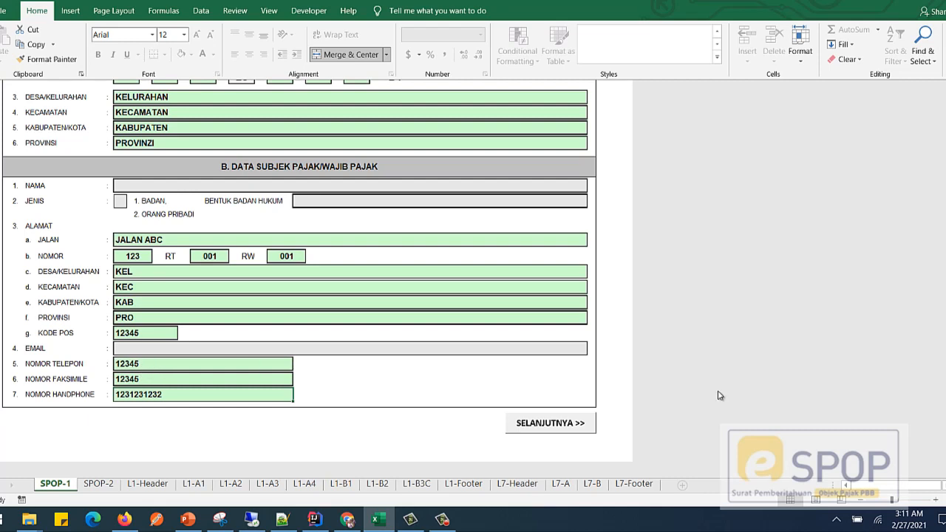
Step: Generate the XML file again from the L7-Footer sheet and dismiss the completion message
left_click(632, 483)
left_click(543, 319)
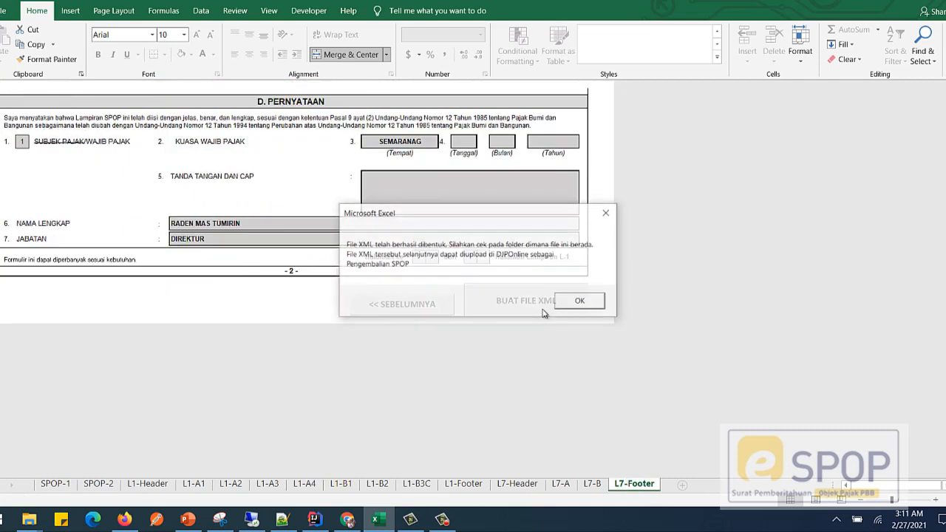
left_click(583, 305)
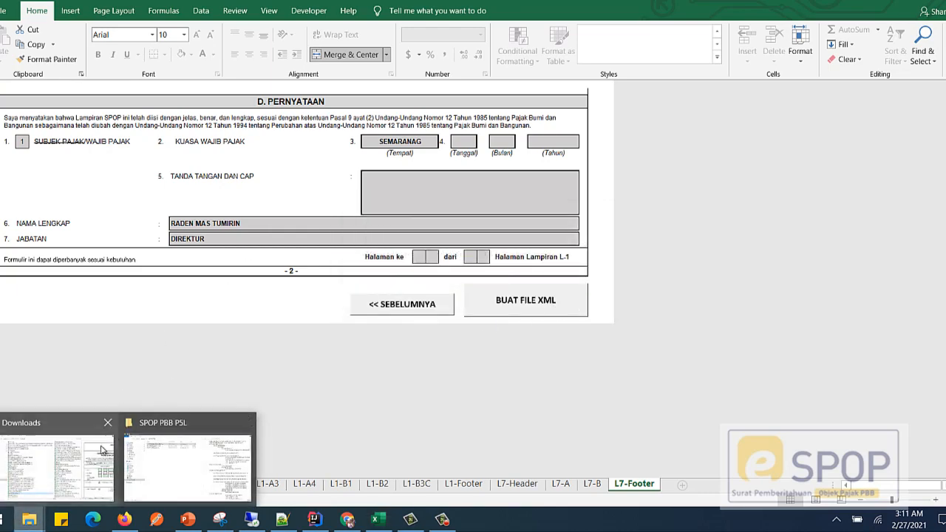
Step: Check the phone and fax entries inside the regenerated XML in the SPOP PBB P5L folder, and select that file for copying
left_click(174, 456)
left_click(222, 64)
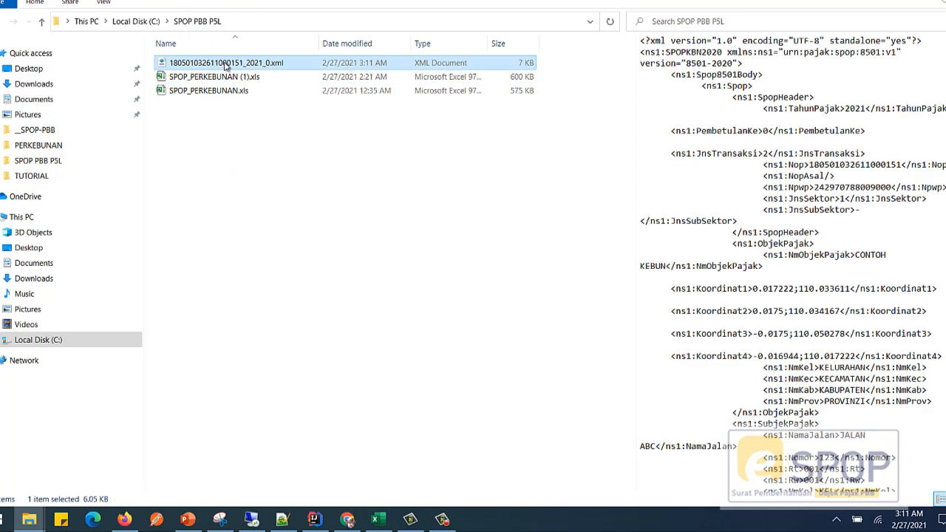
scroll(847, 371, "down", 7)
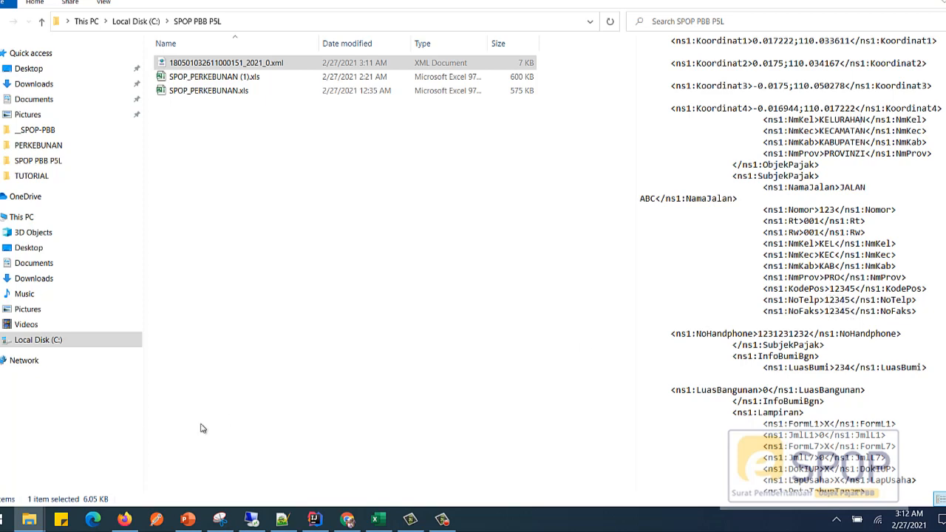
left_click(235, 77)
left_click(236, 66)
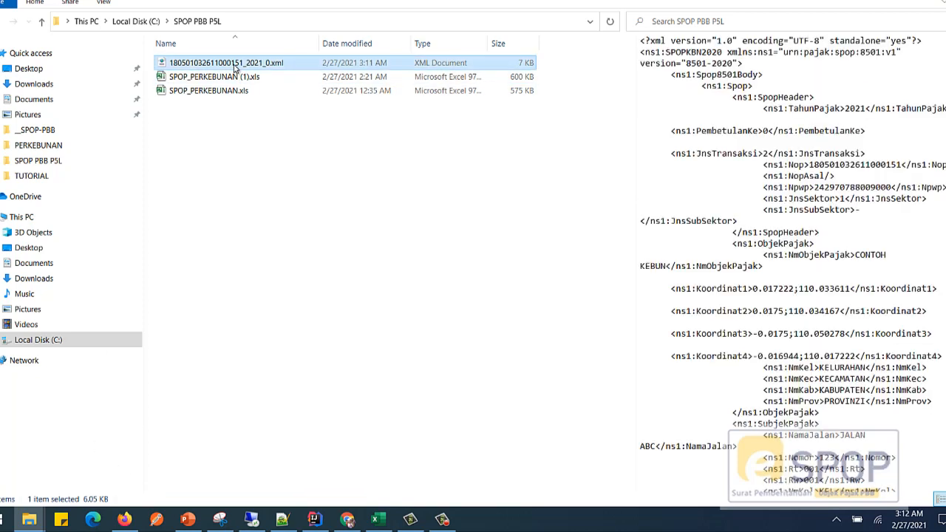
Step: Switch to the remote desktop, paste the XML into the TUTORIAL folder with Copy and Replace, and return to the Lapor form
left_click(252, 520)
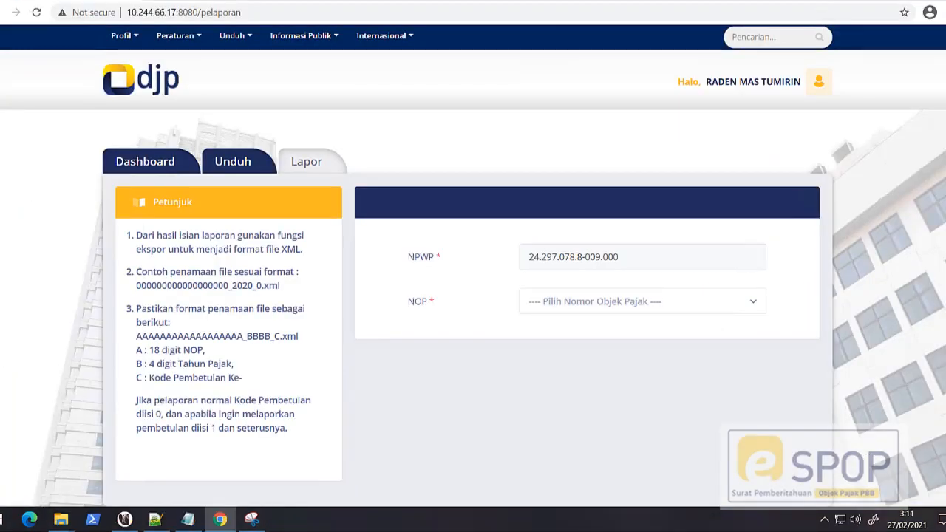
mouse_move(61, 520)
left_click(189, 501)
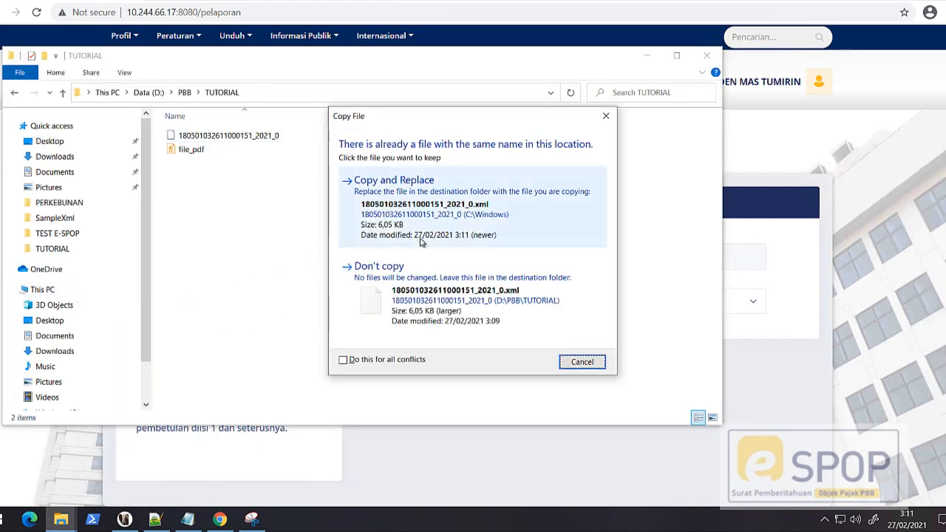
left_click(424, 174)
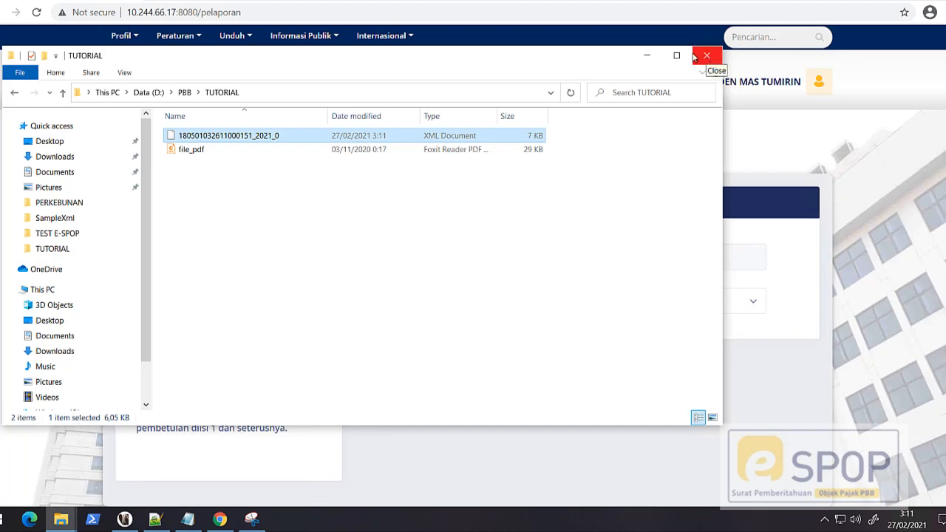
left_click(646, 55)
Step: Choose the Kebun tax object as NOP and attach the 2021_0 XML file from TUTORIAL
left_click(649, 301)
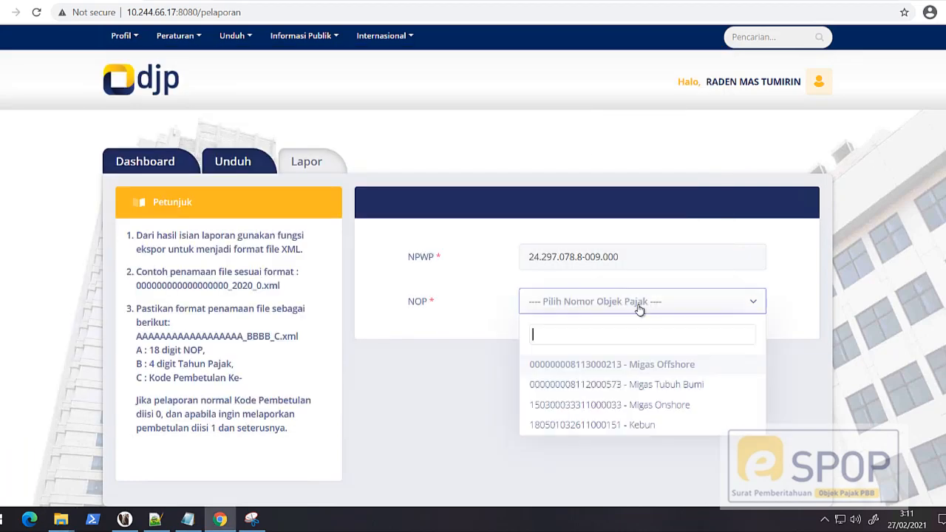
left_click(591, 425)
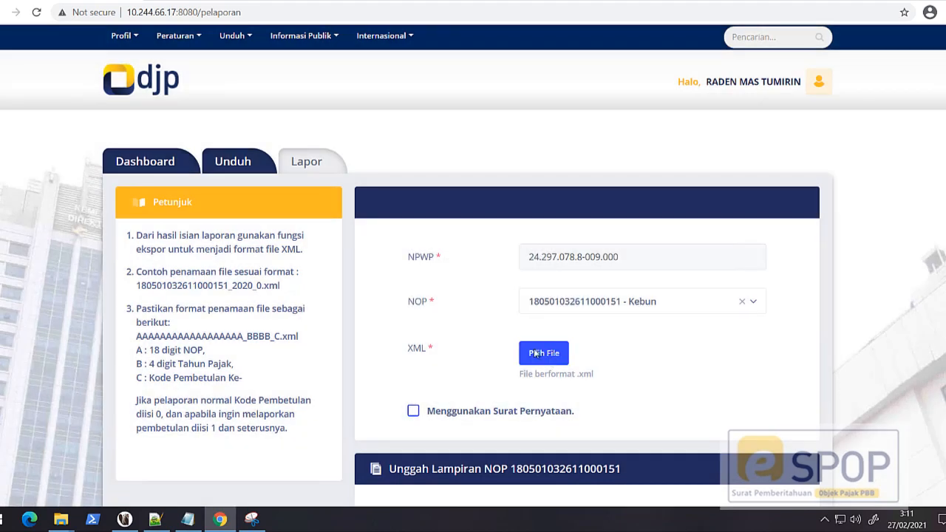
left_click(537, 354)
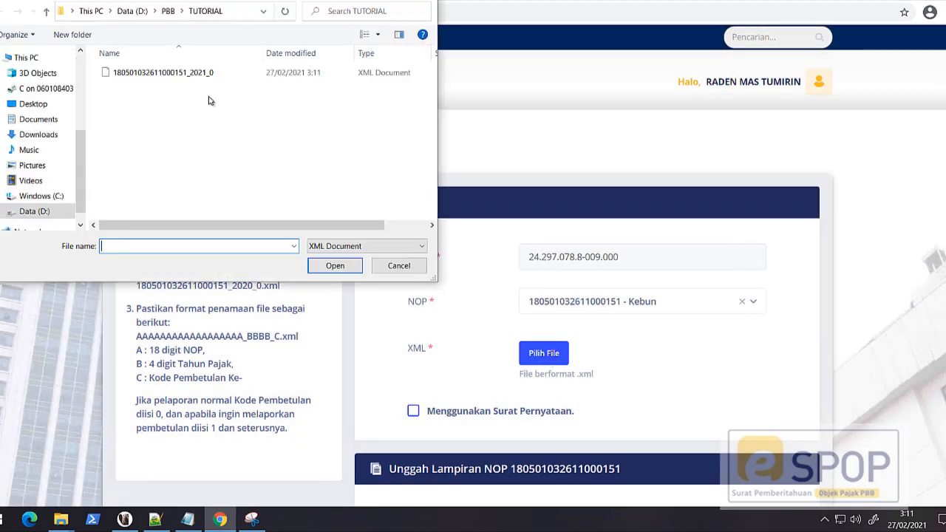
double_click(202, 74)
Step: Attach file_pdf as the IUP-B/HGU document, Laporan Perkembangan Usaha and Peta Tahun Tanam, and submit the report
scroll(576, 313, "down", 5)
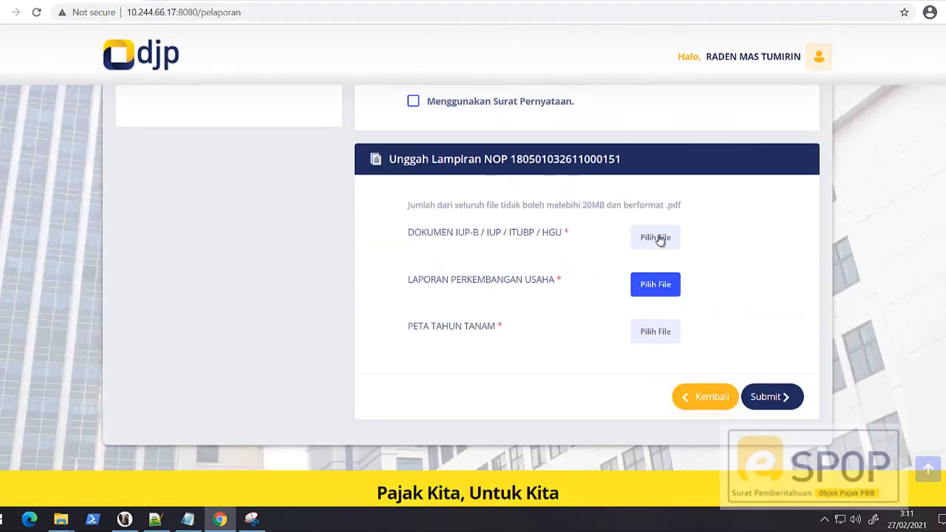
left_click(655, 238)
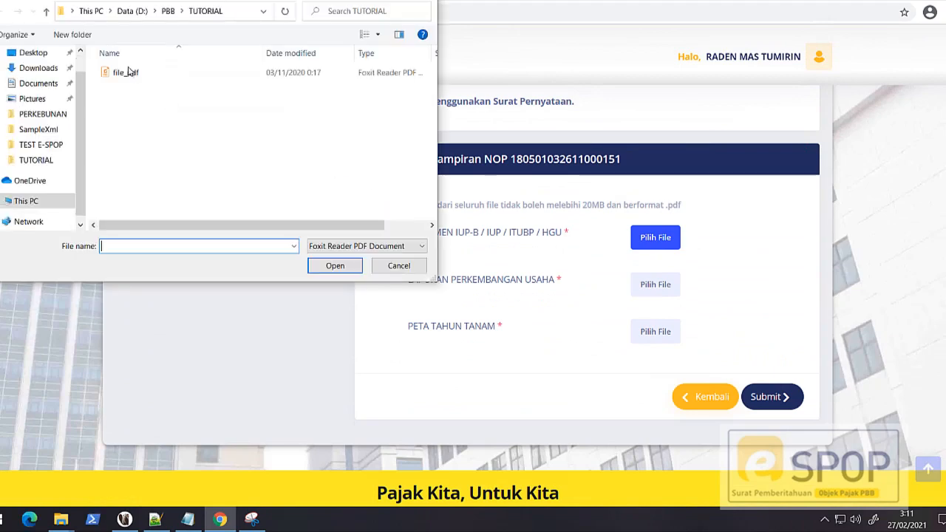
double_click(129, 71)
left_click(655, 325)
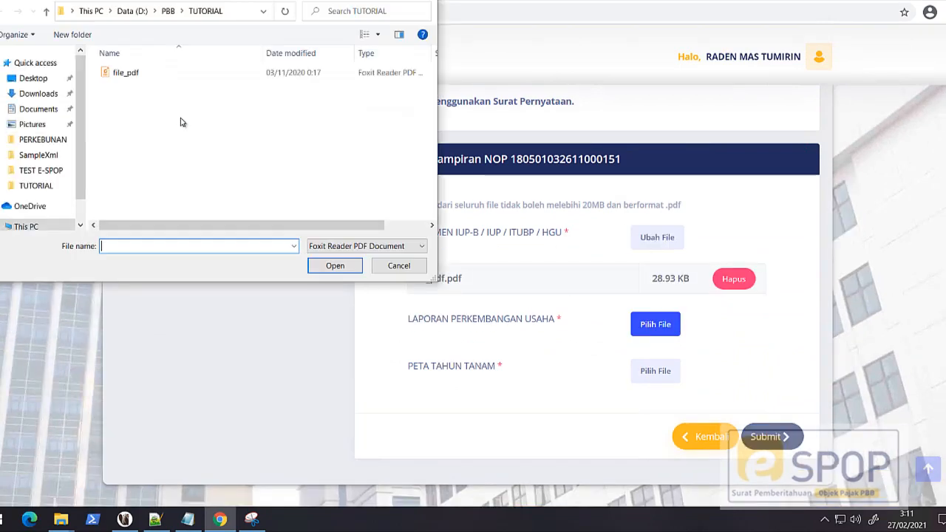
double_click(129, 71)
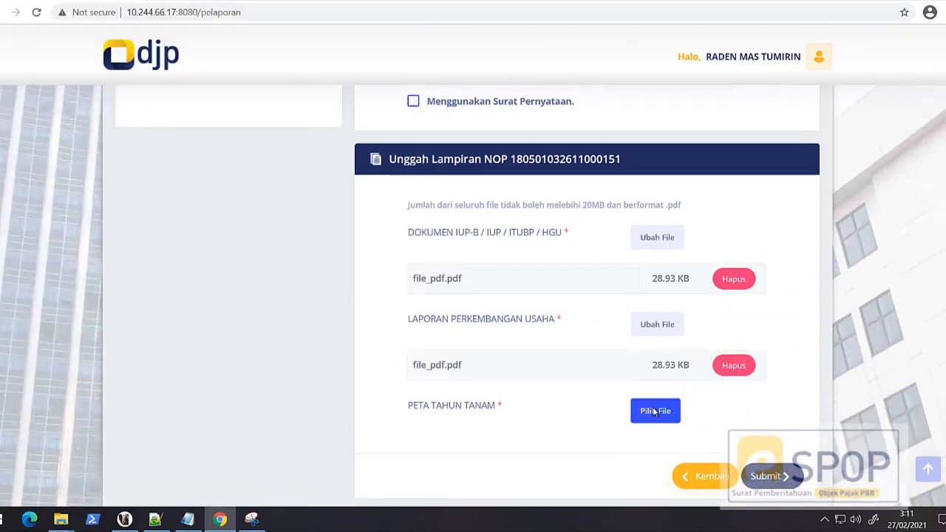
left_click(656, 411)
double_click(131, 74)
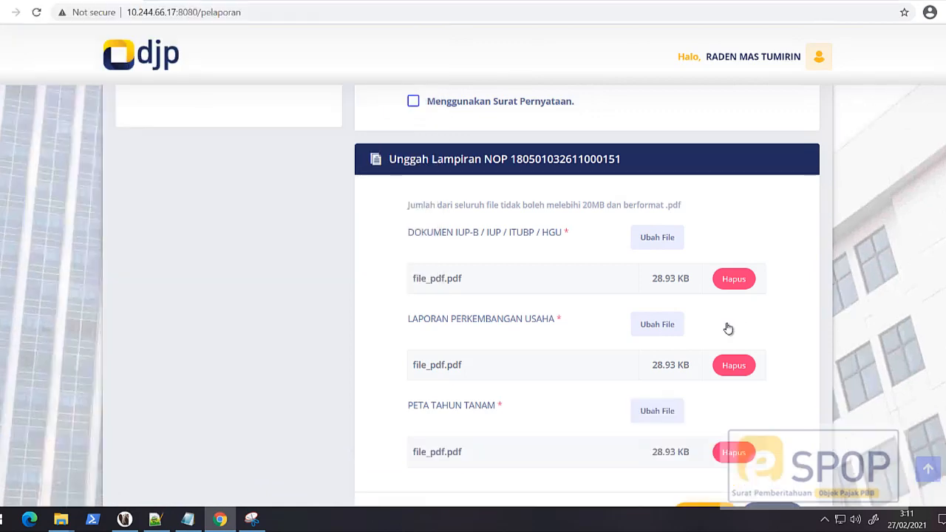
scroll(726, 327, "down", 3)
left_click(775, 327)
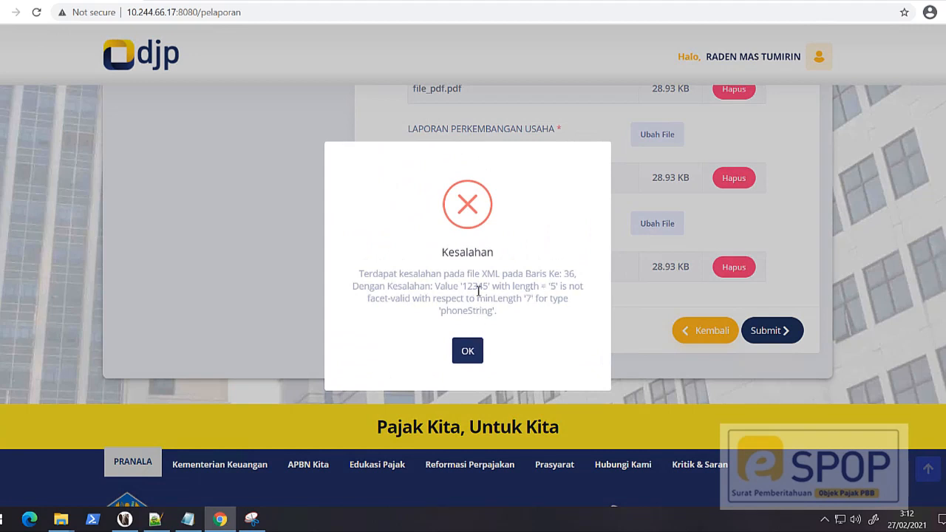
Step: Examine the Kesalahan message for the faulty XML line, the rejected value, its length and the required minimum length
left_click_drag(374, 275, 568, 275)
left_click_drag(419, 287, 513, 288)
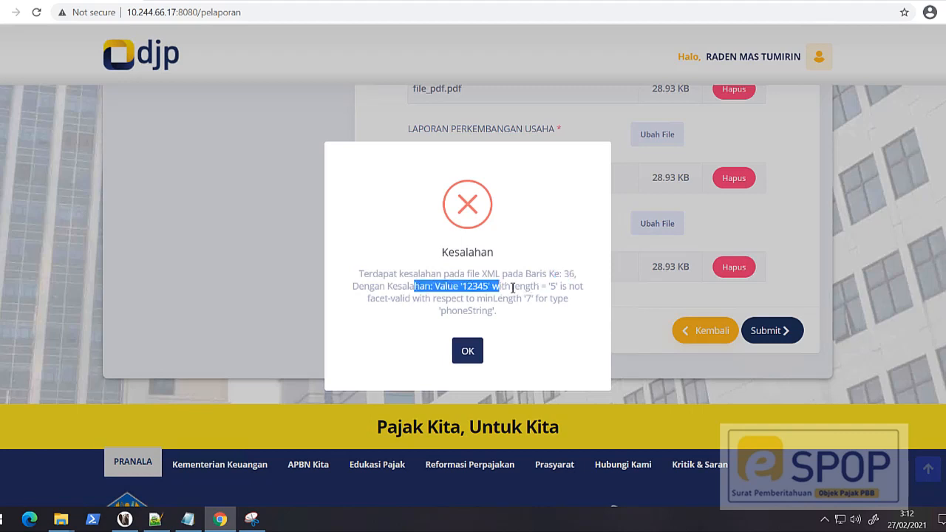
left_click(473, 289)
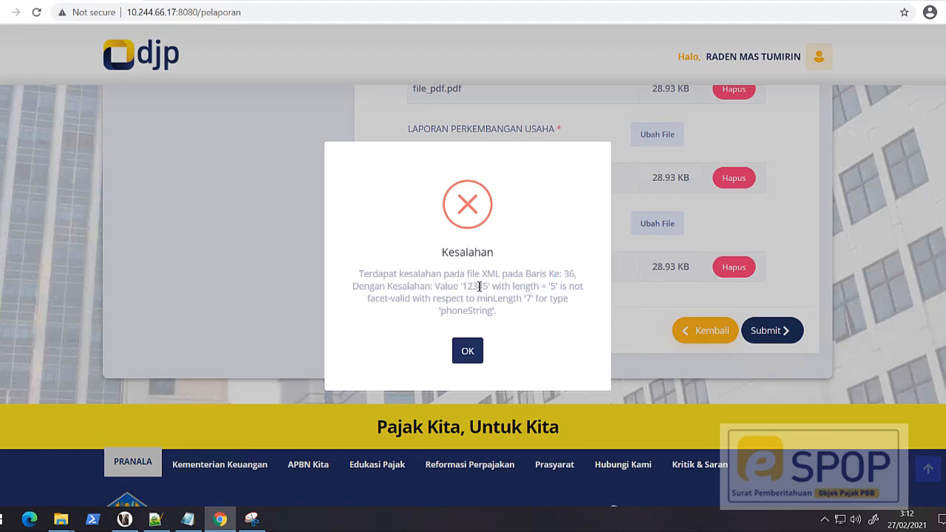
double_click(480, 287)
double_click(554, 286)
double_click(527, 299)
Step: Switch to Notepad++ and compare the KodePos, NoTelp and NoFaks values around line 36 of the reloaded XML file
mouse_move(160, 528)
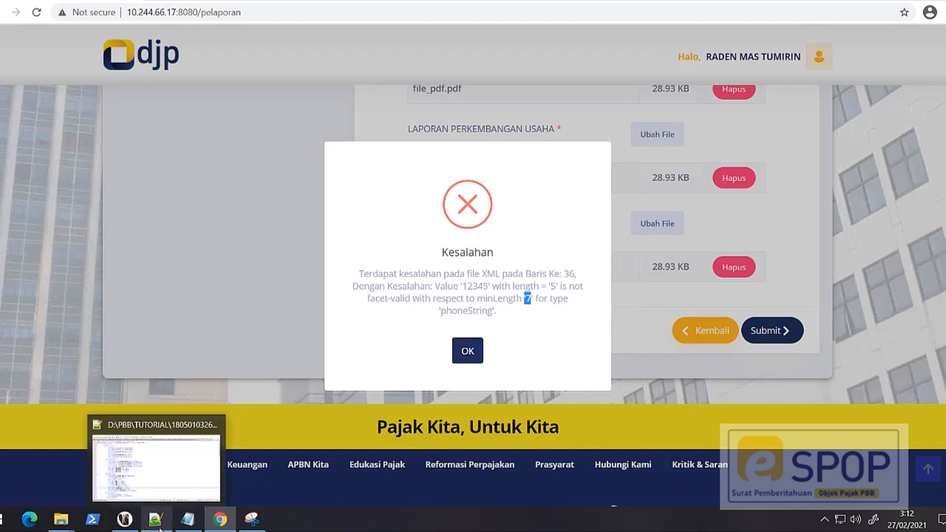
left_click(160, 486)
left_click(494, 310)
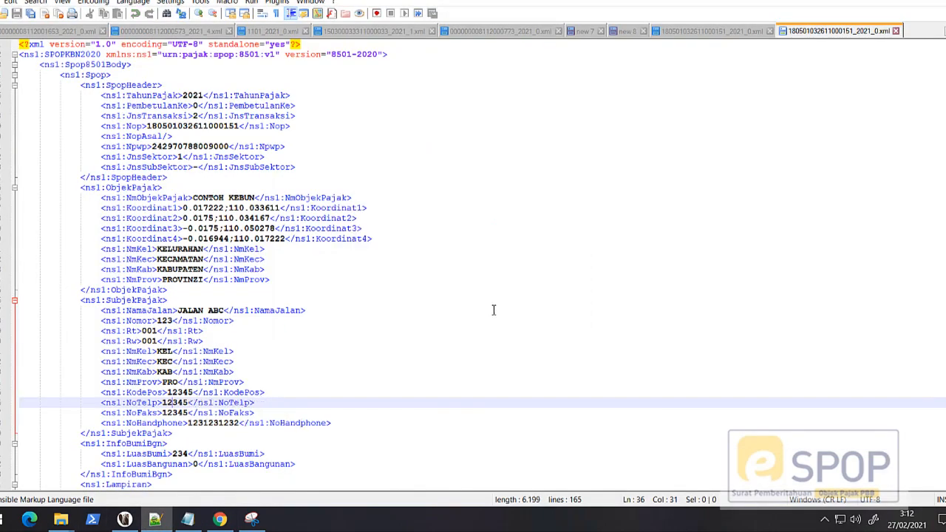
double_click(175, 404)
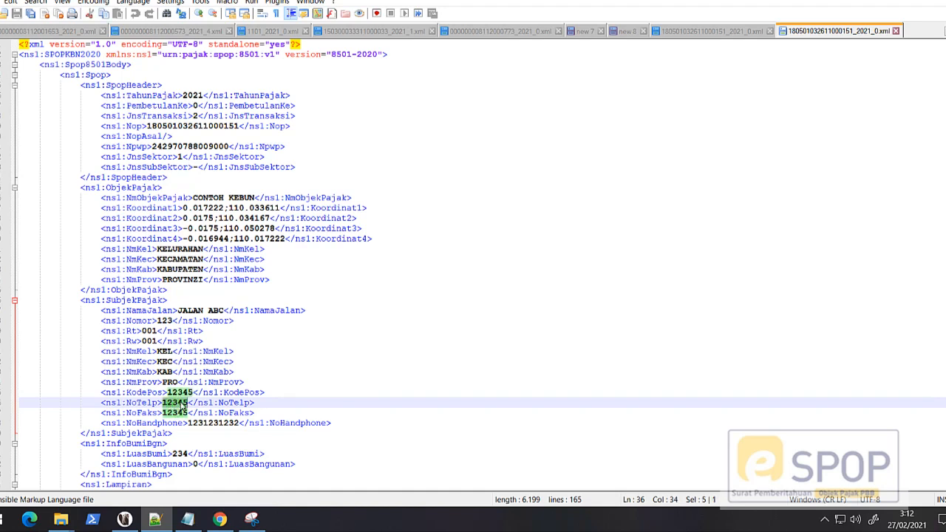
double_click(181, 393)
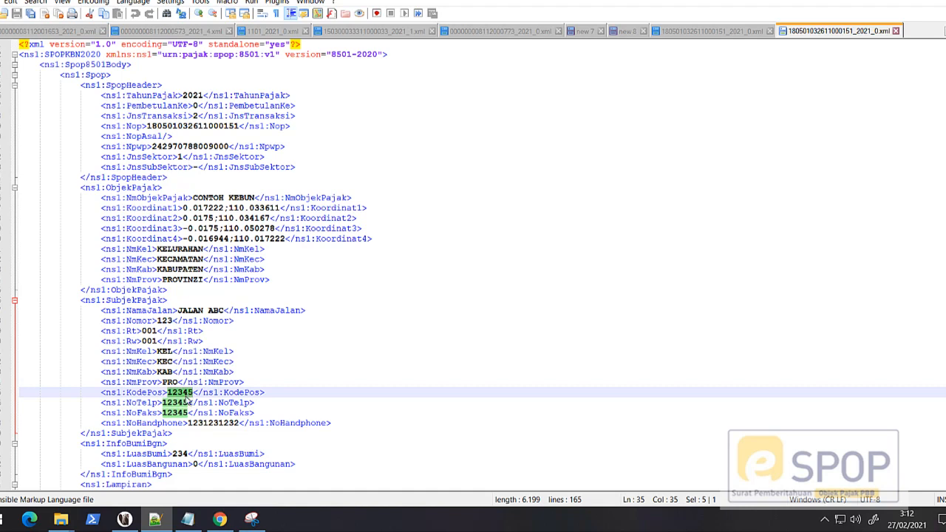
double_click(177, 404)
double_click(177, 413)
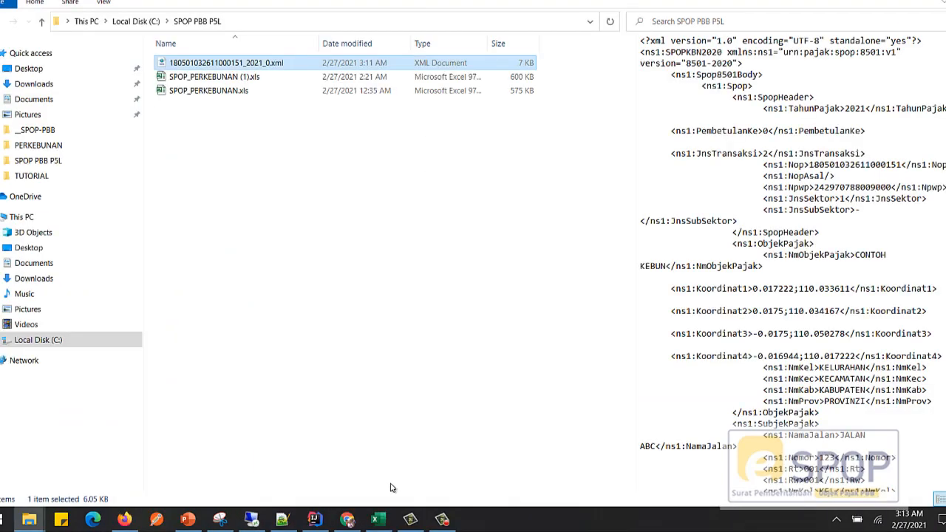
Step: Switch to the Excel form and enter eight-digit numbers for Nomor Telepon and Nomor Faksimile on the SPOP-1 sheet
left_click(375, 520)
left_click(56, 483)
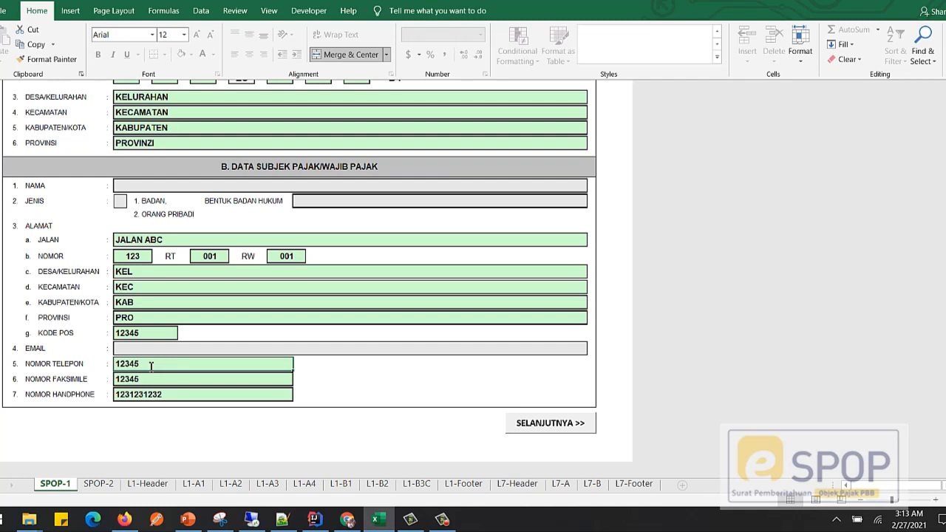
double_click(151, 365)
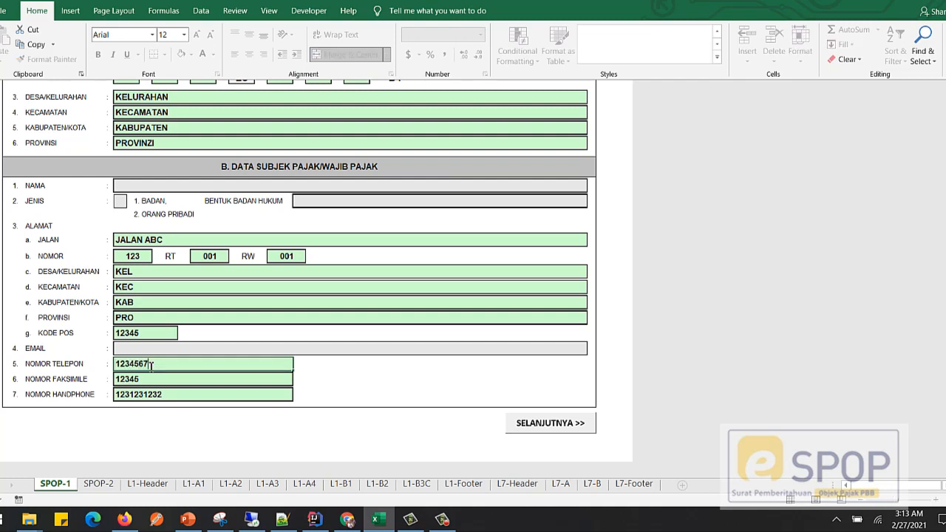
type("678")
left_click(159, 381)
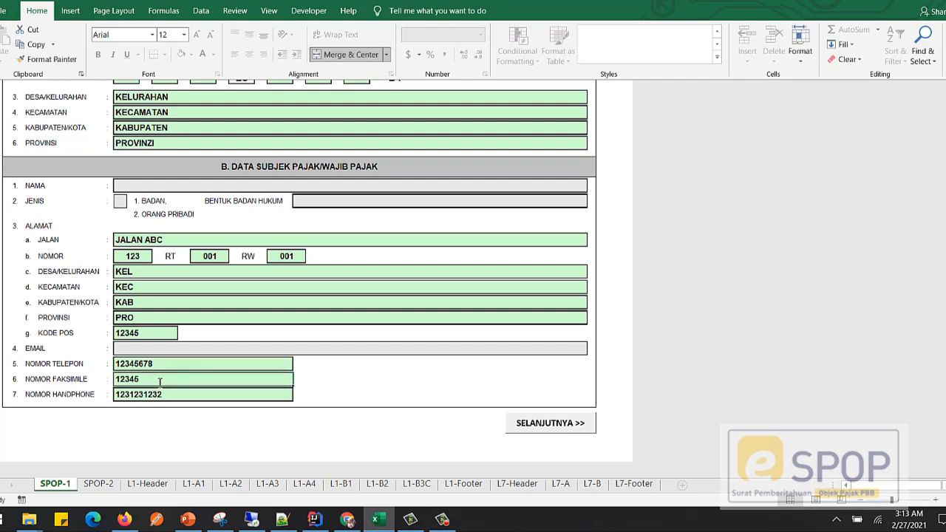
type("12")
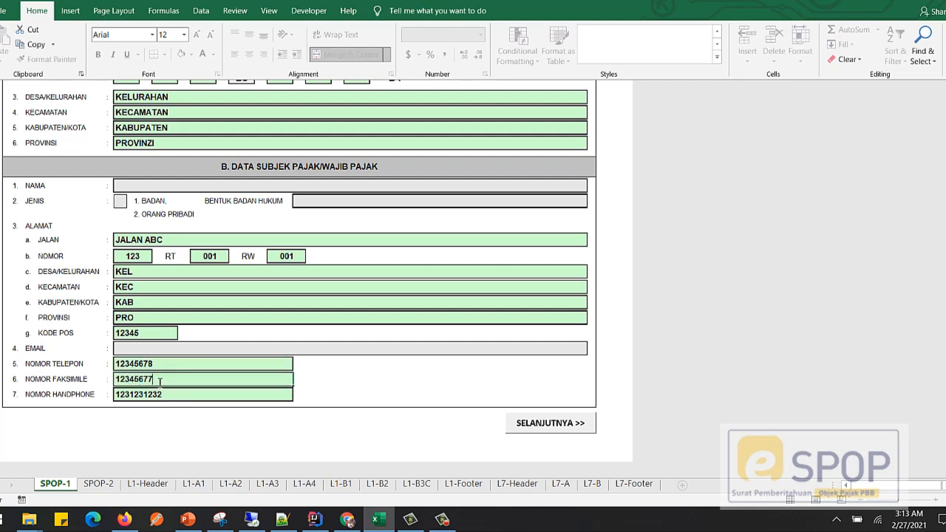
type("346677")
left_click(164, 392)
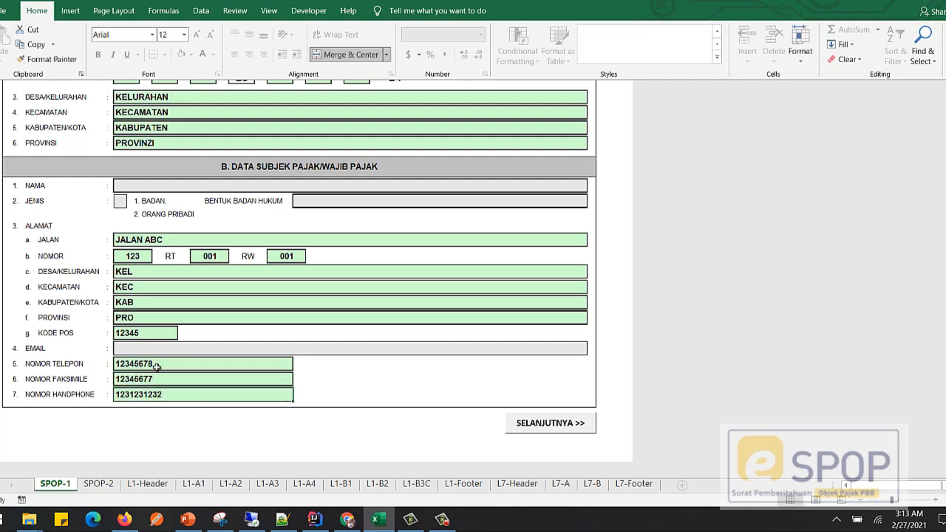
left_click(158, 365)
left_click(158, 379)
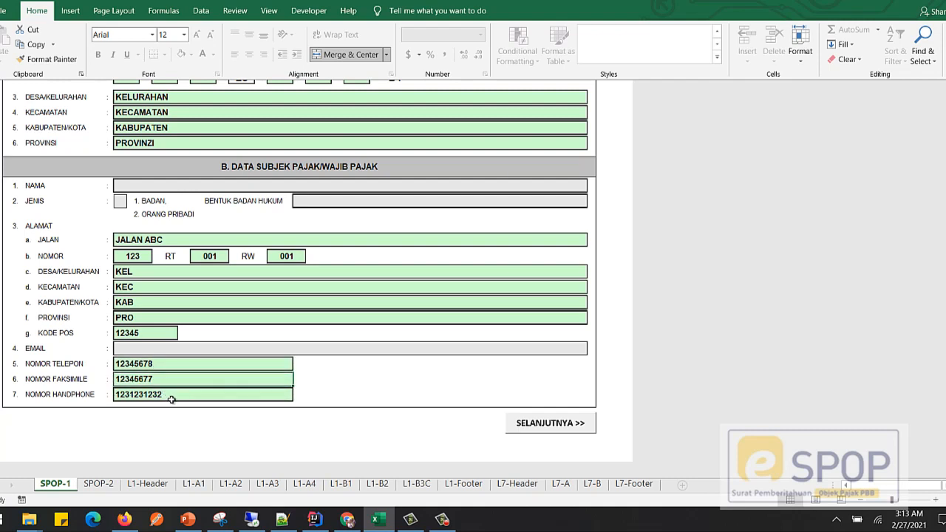
Step: Generate the XML file again from the L7-Footer sheet and dismiss the resulting message
left_click(634, 484)
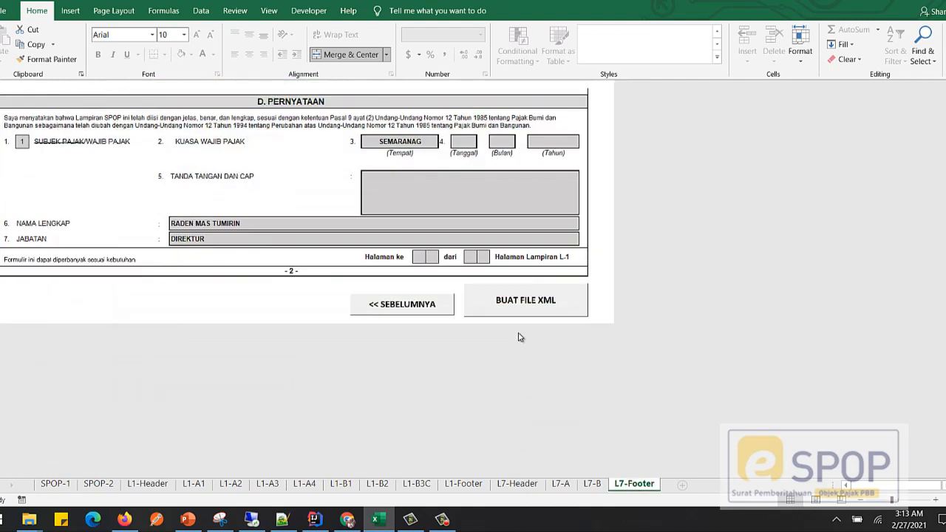
left_click(526, 306)
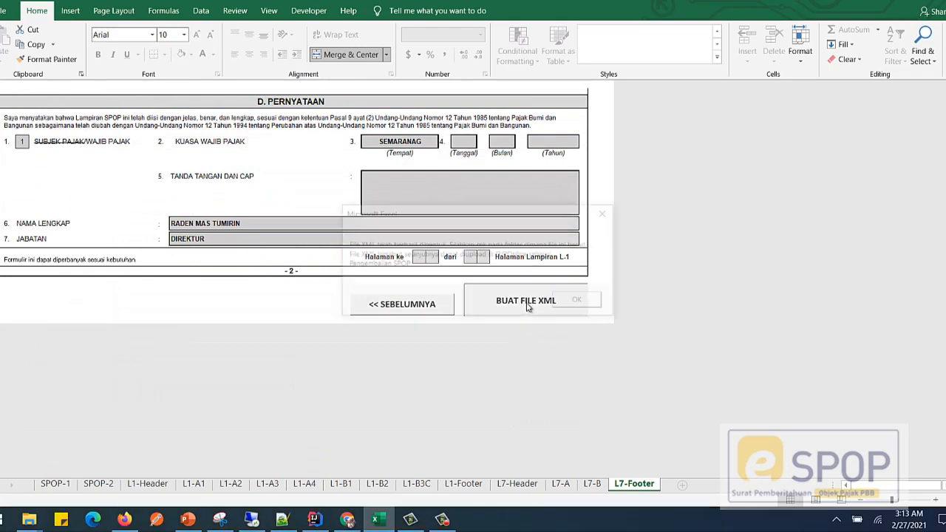
left_click(580, 301)
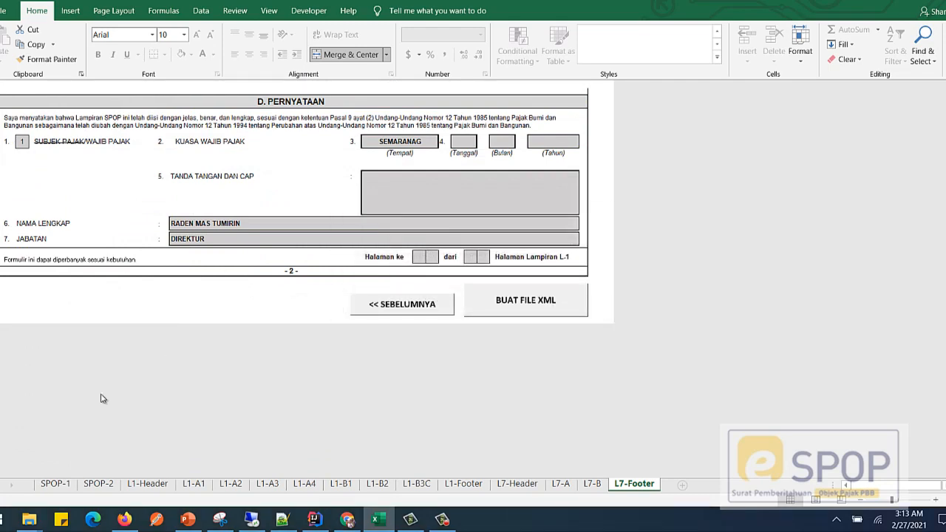
Step: Check NoTelp and NoFaks in the regenerated XML, and copy the file from SPOP PBB P5L into TUTORIAL, replacing the old one
left_click(27, 522)
left_click(165, 473)
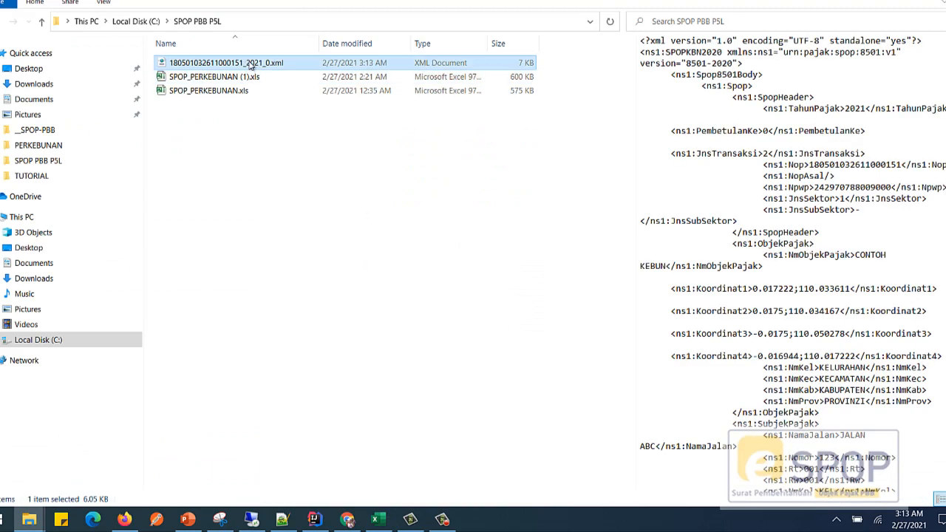
left_click(809, 318)
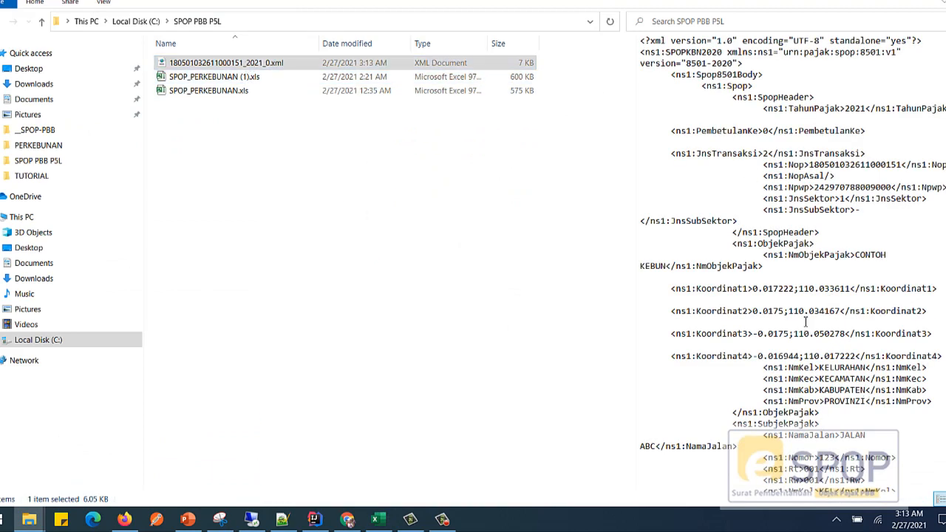
scroll(809, 364, "down", 5)
scroll(810, 378, "down", 2)
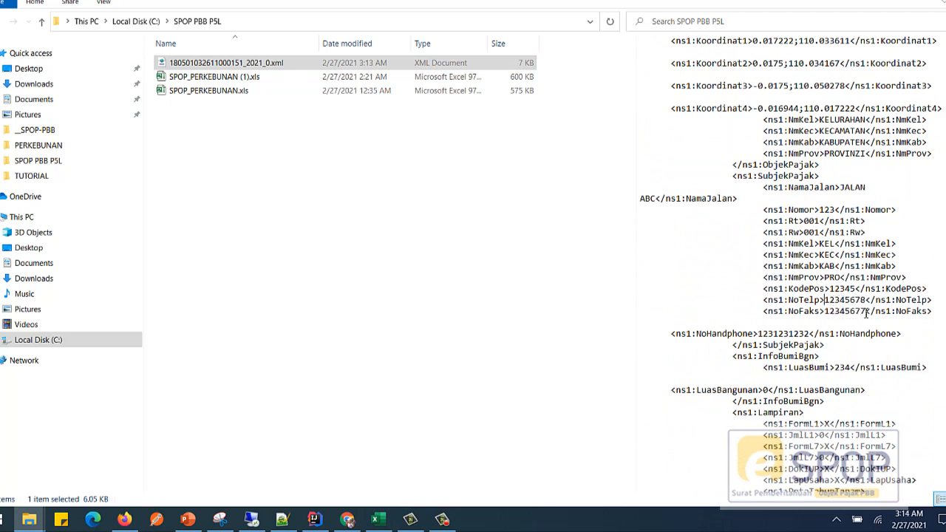
left_click(243, 65)
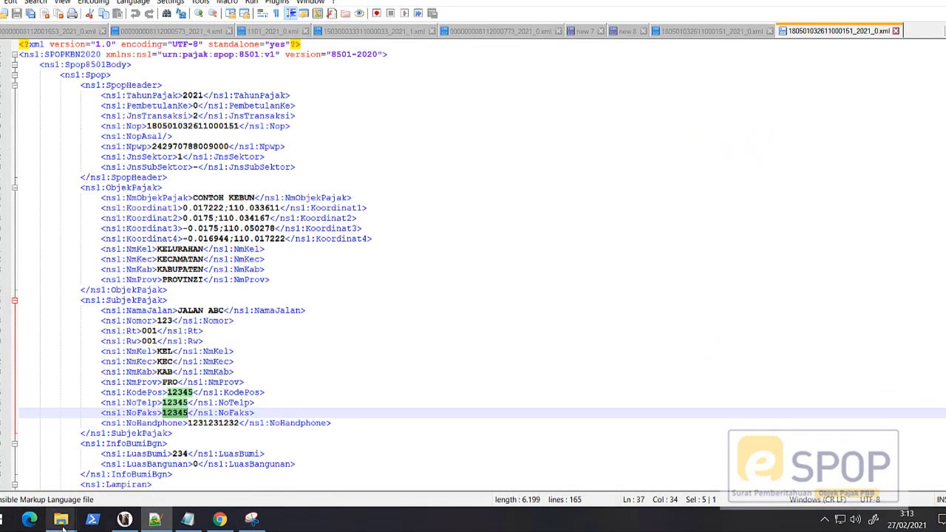
mouse_move(61, 520)
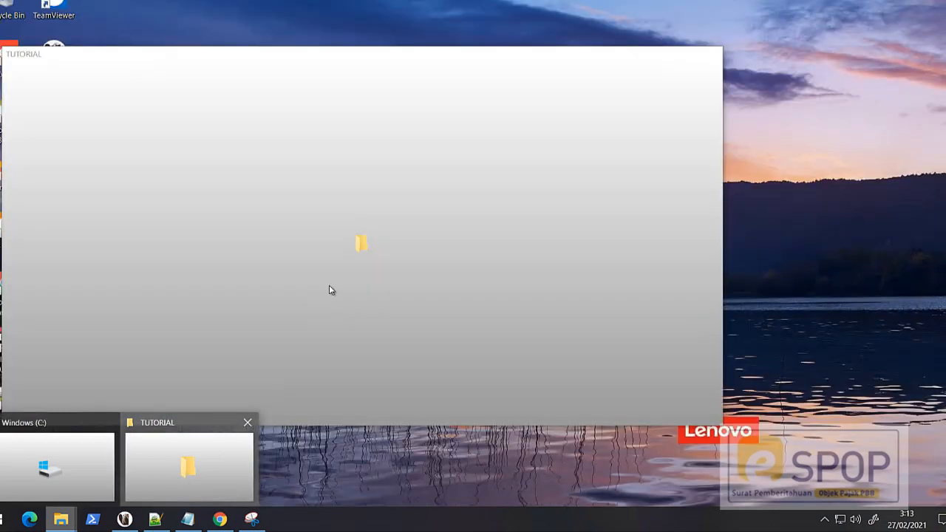
left_click_drag(330, 290, 243, 258)
left_click(468, 227)
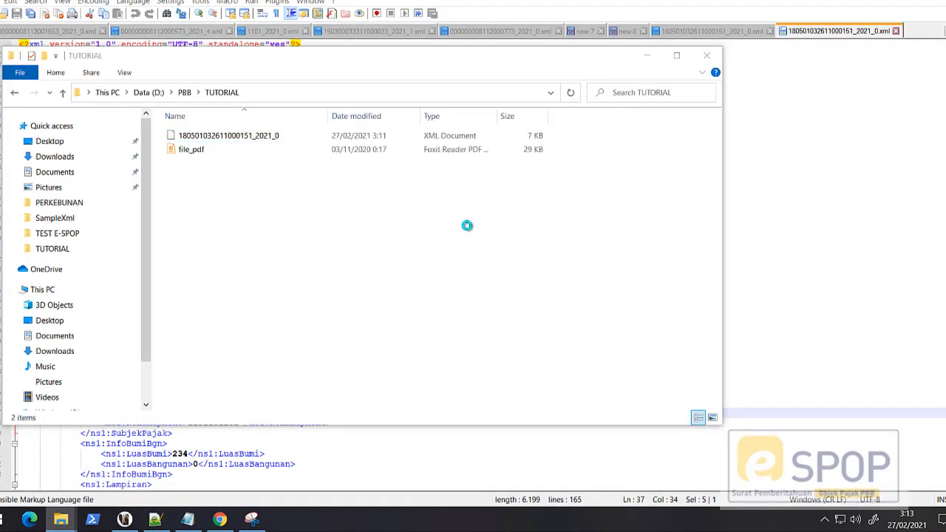
Step: Switch to Chrome, replace the attached XML with the regenerated 2021_0 file from TUTORIAL, and submit the report
left_click(219, 519)
left_click(463, 361)
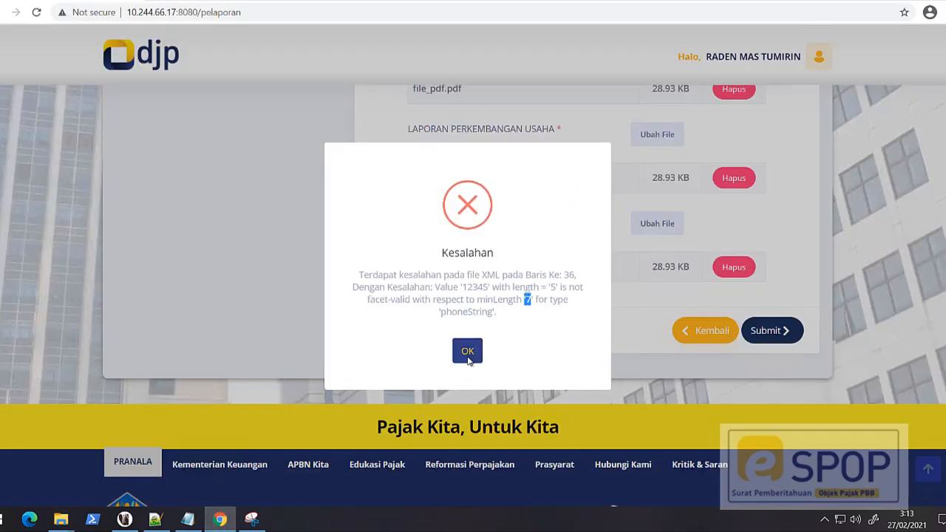
scroll(612, 258, "up", 4)
scroll(612, 258, "up", 1)
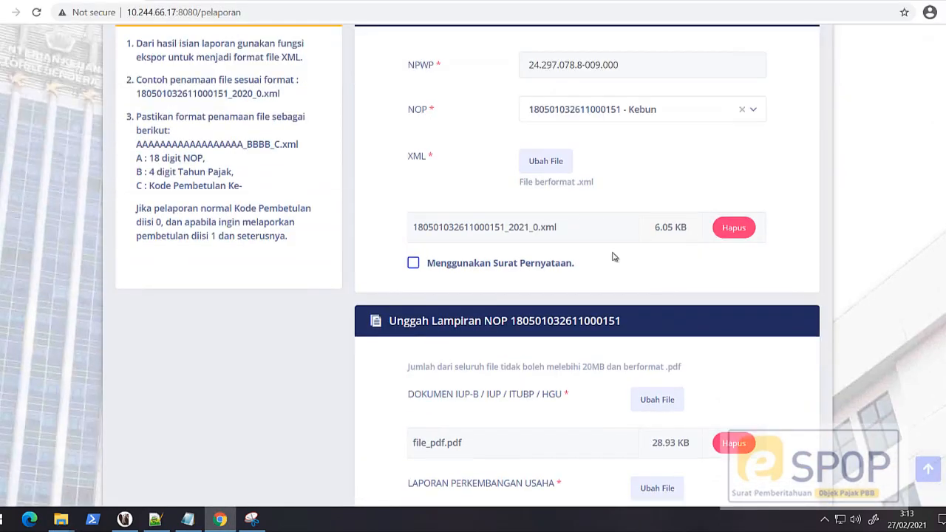
left_click(734, 227)
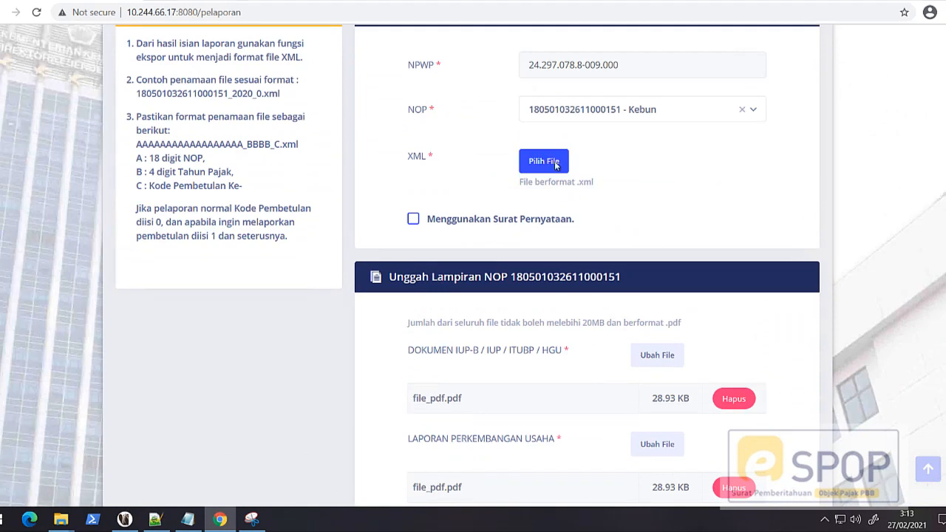
left_click(562, 164)
double_click(147, 78)
scroll(606, 246, "down", 1)
scroll(606, 247, "down", 5)
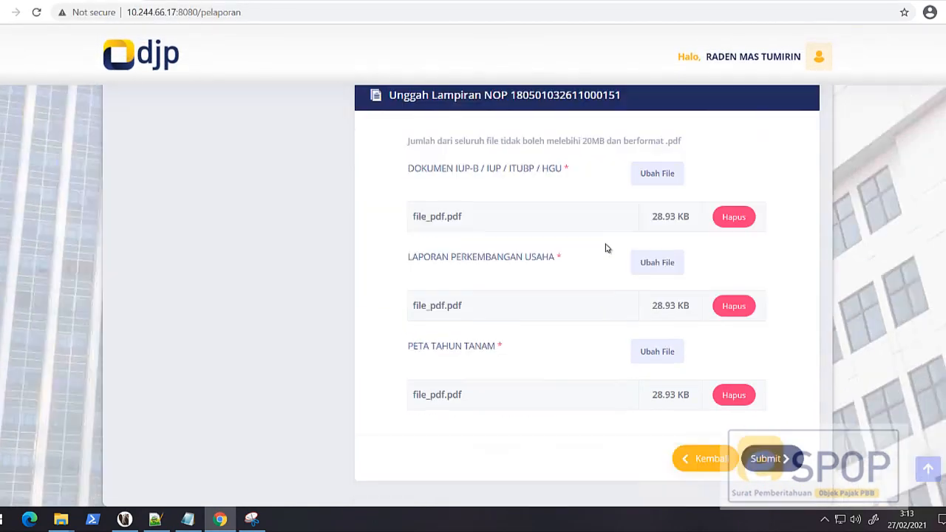
left_click(769, 394)
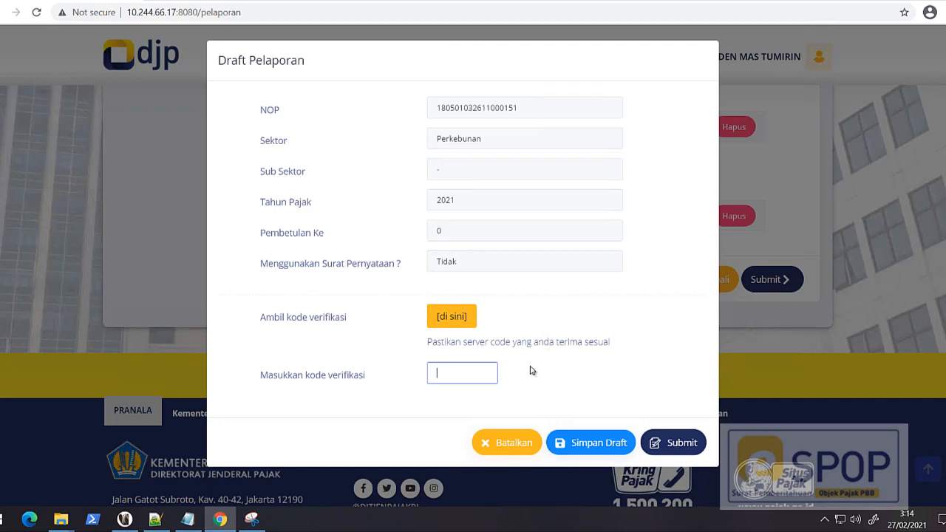
Step: Cancel the draft report in Draft Pelaporan and confirm the cancellation
left_click(507, 444)
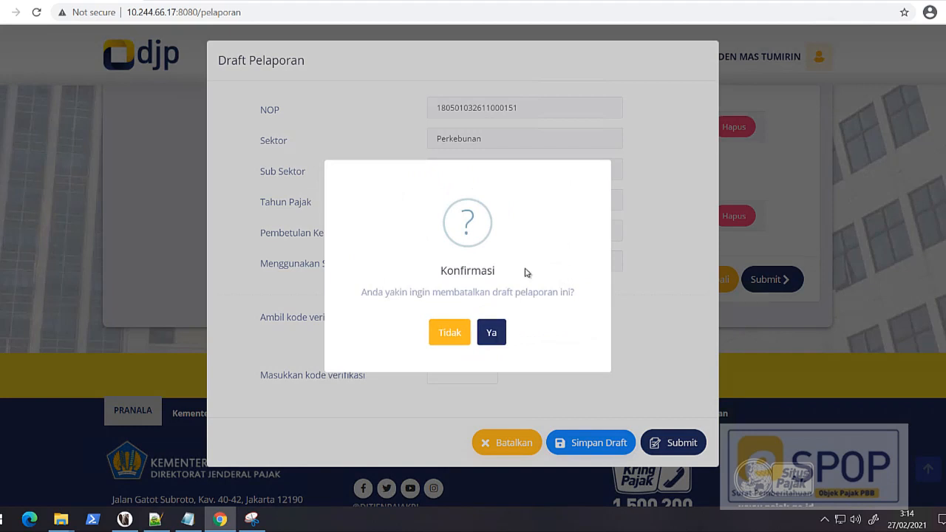
left_click(502, 329)
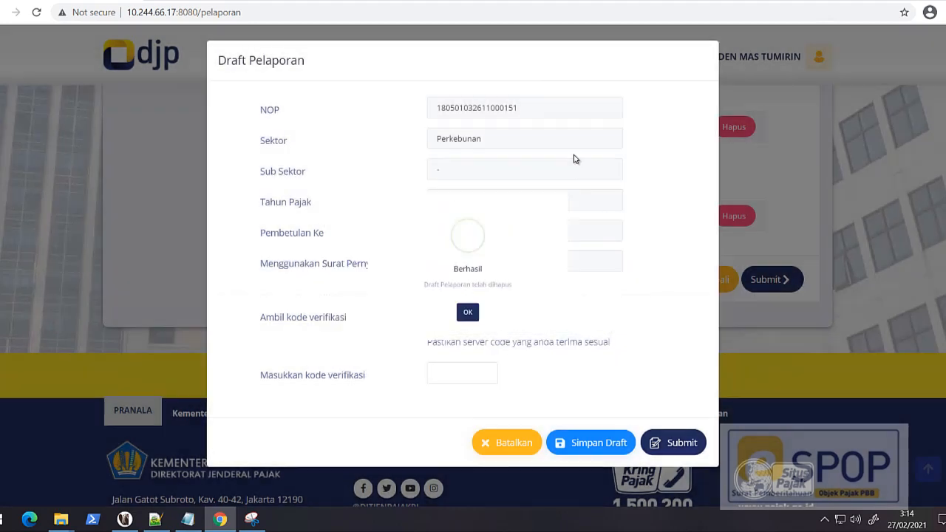